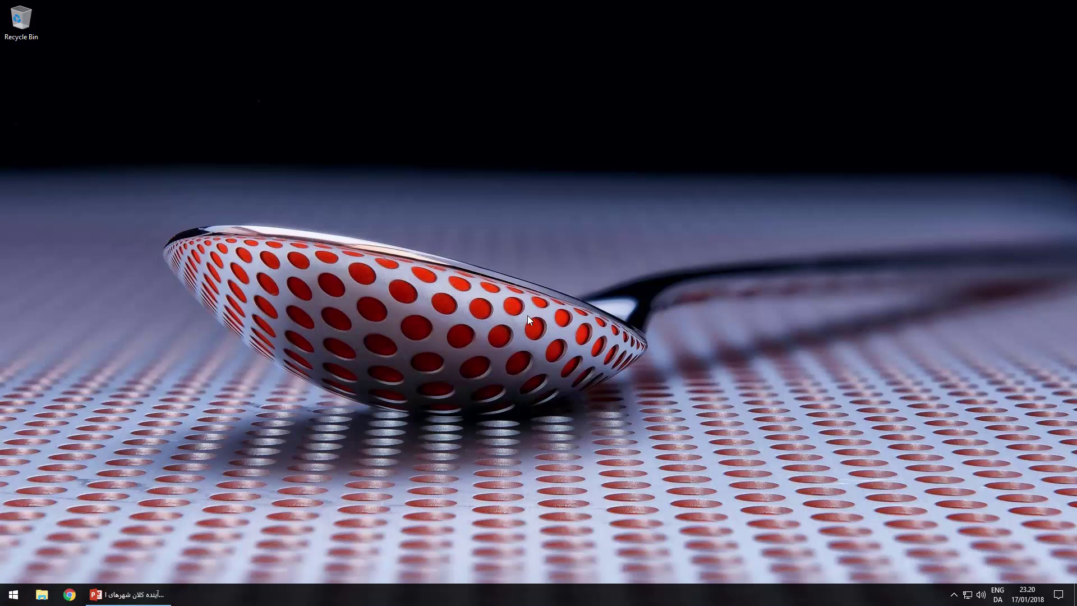
Step: Restore the PowerPoint window showing slide 4, the Isfahan slide
left_click(134, 598)
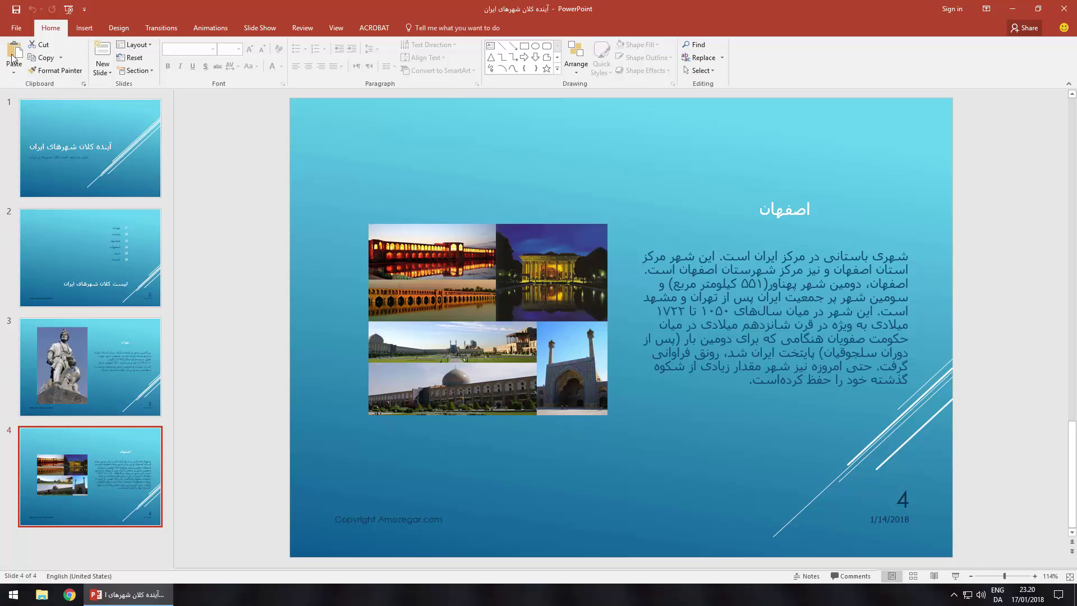
left_click(135, 47)
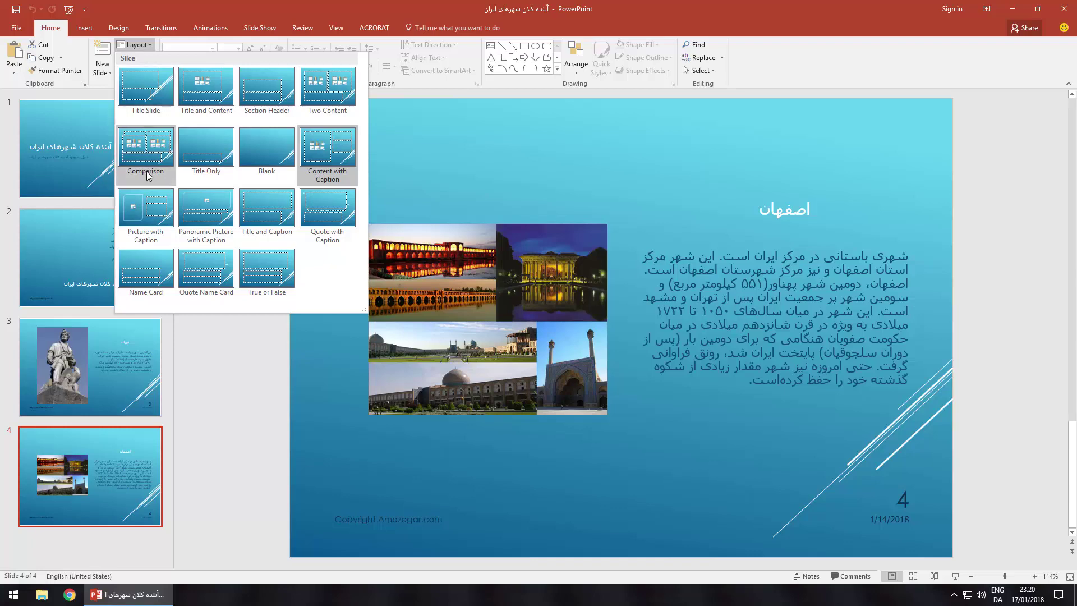
left_click(153, 207)
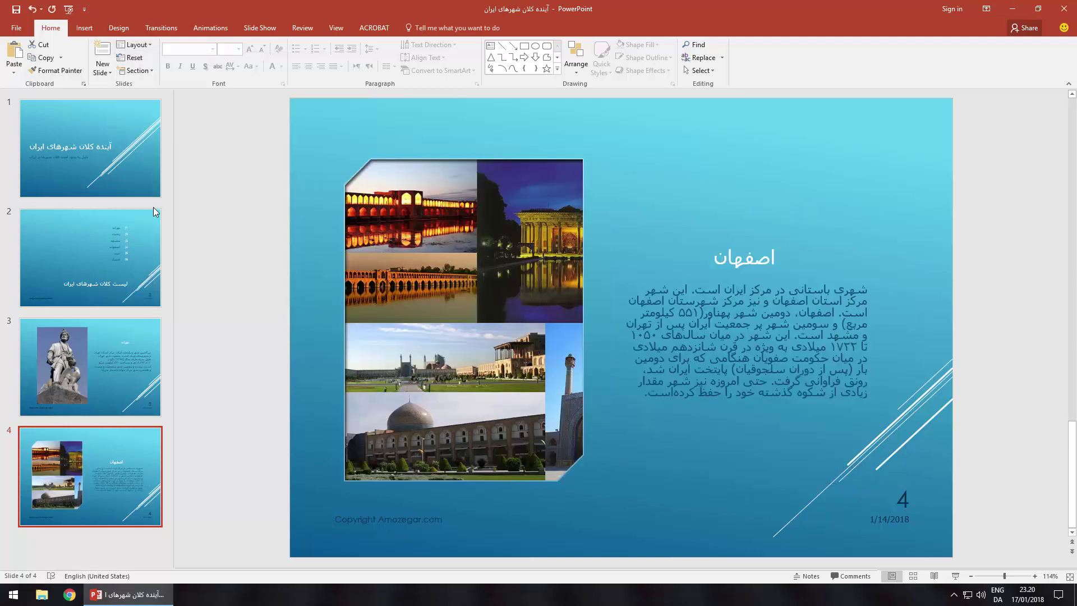
left_click(443, 309)
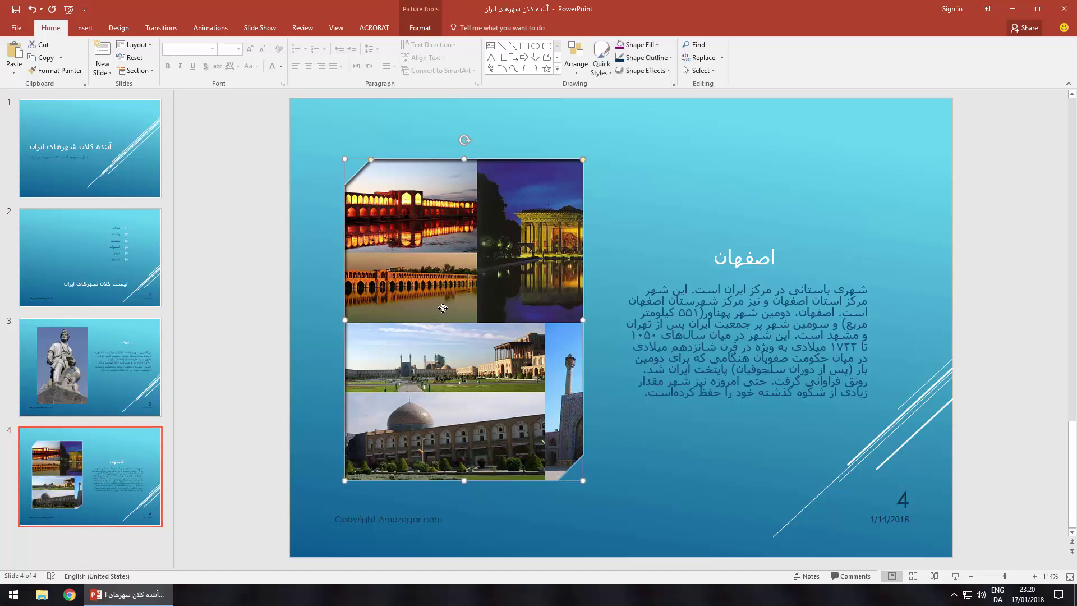
left_click_drag(344, 159, 329, 138)
left_click(737, 259)
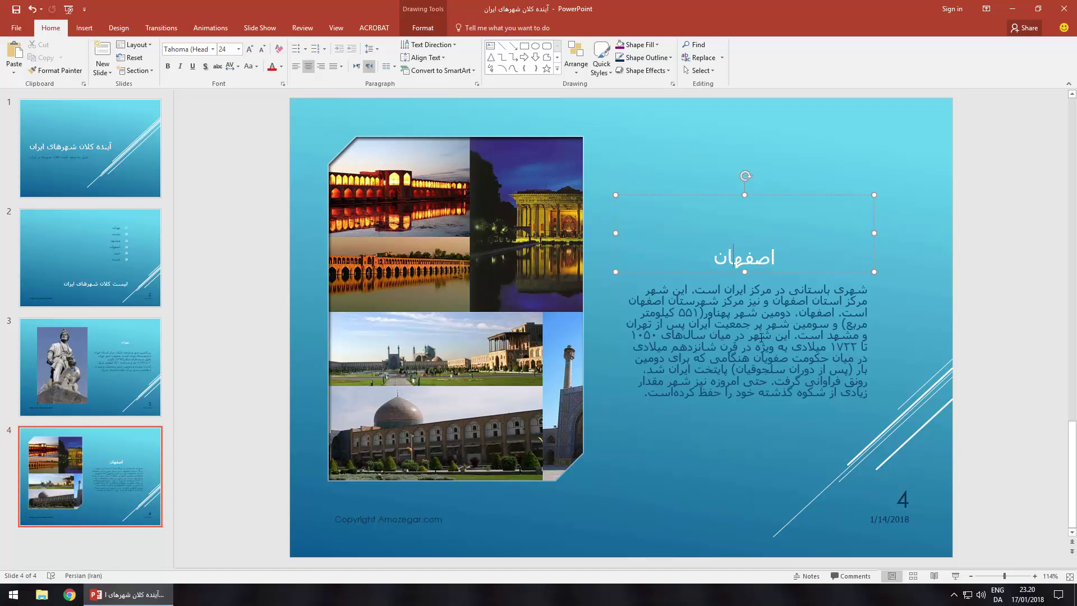
key("ctrl+z")
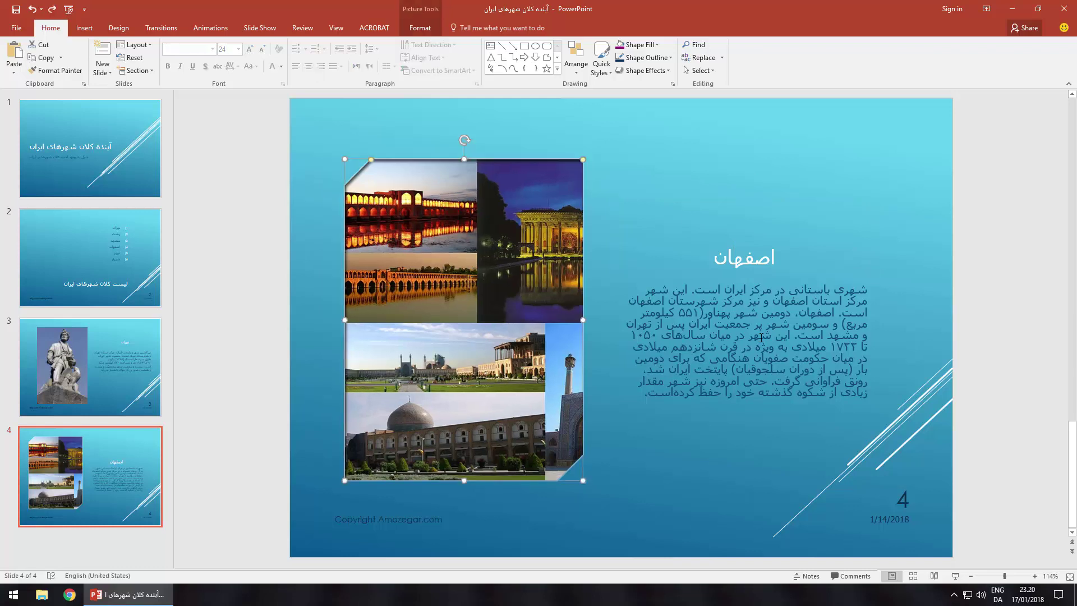
key("ctrl+z")
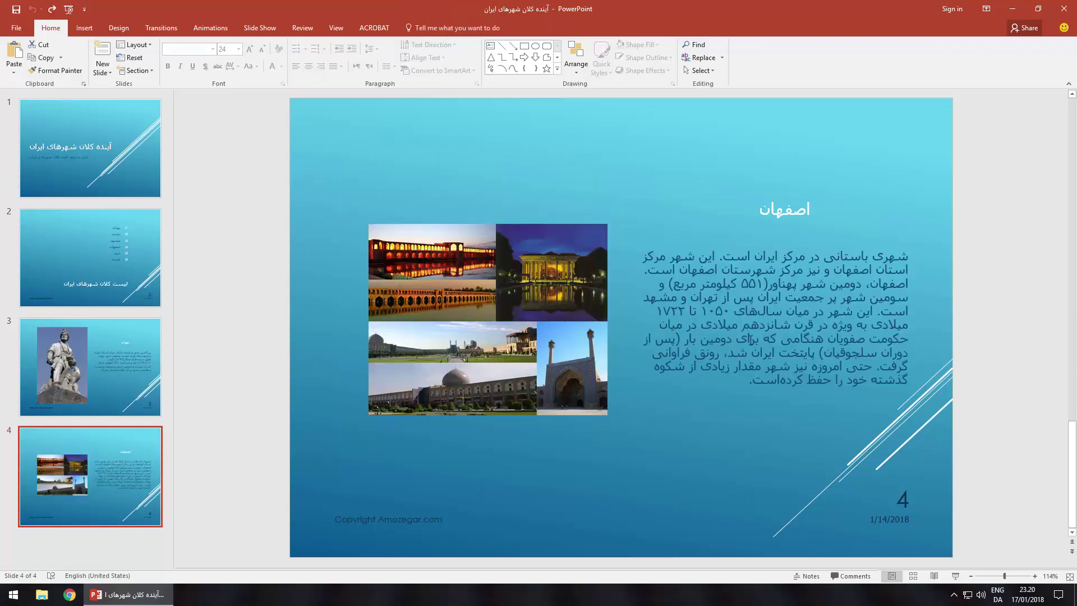
left_click(583, 306)
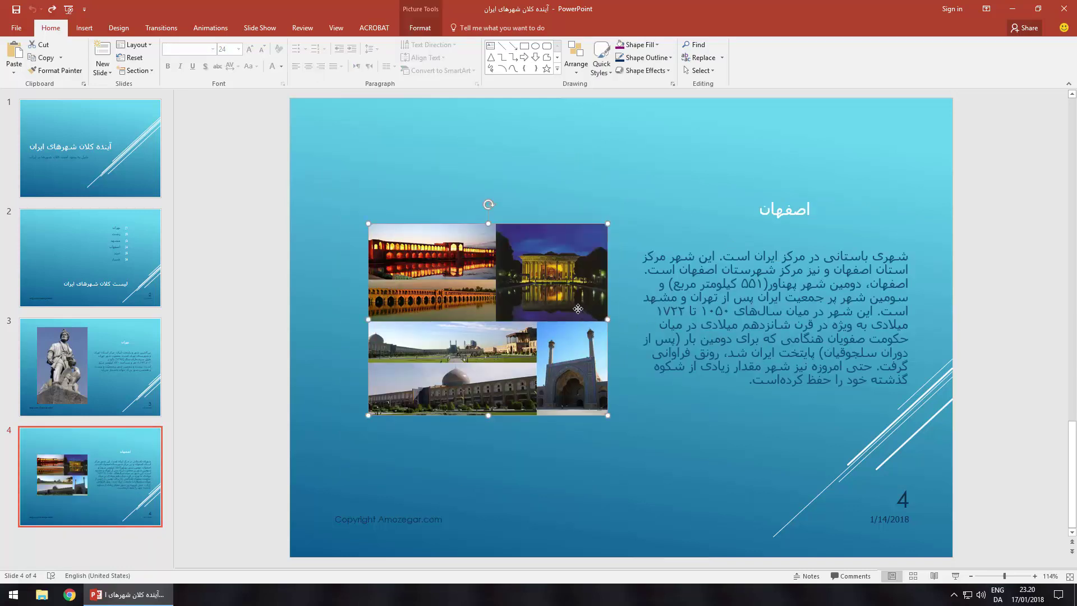
left_click_drag(581, 303, 666, 274)
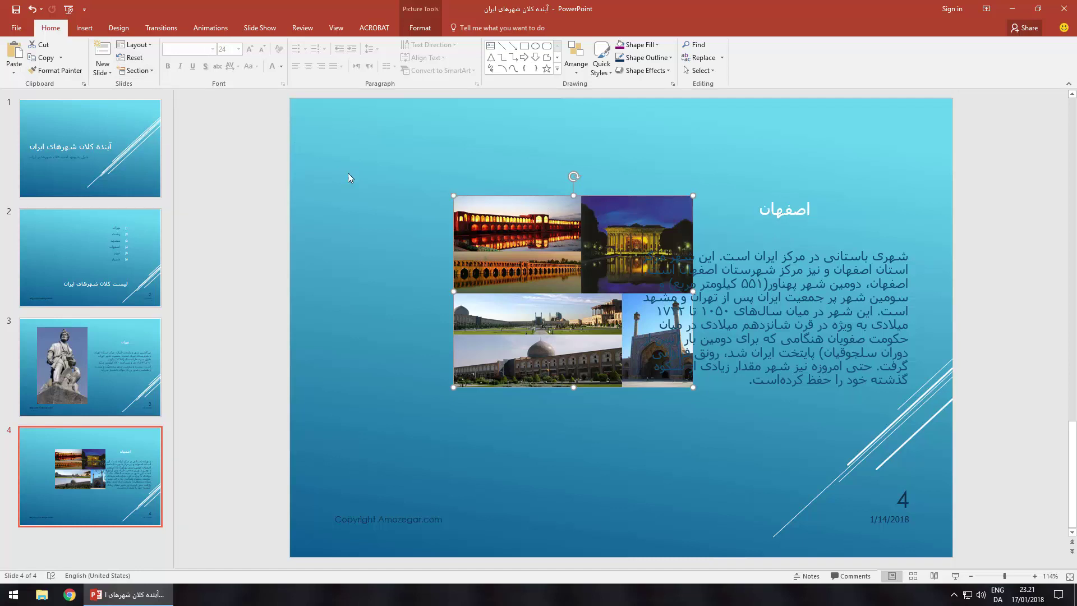
left_click(135, 60)
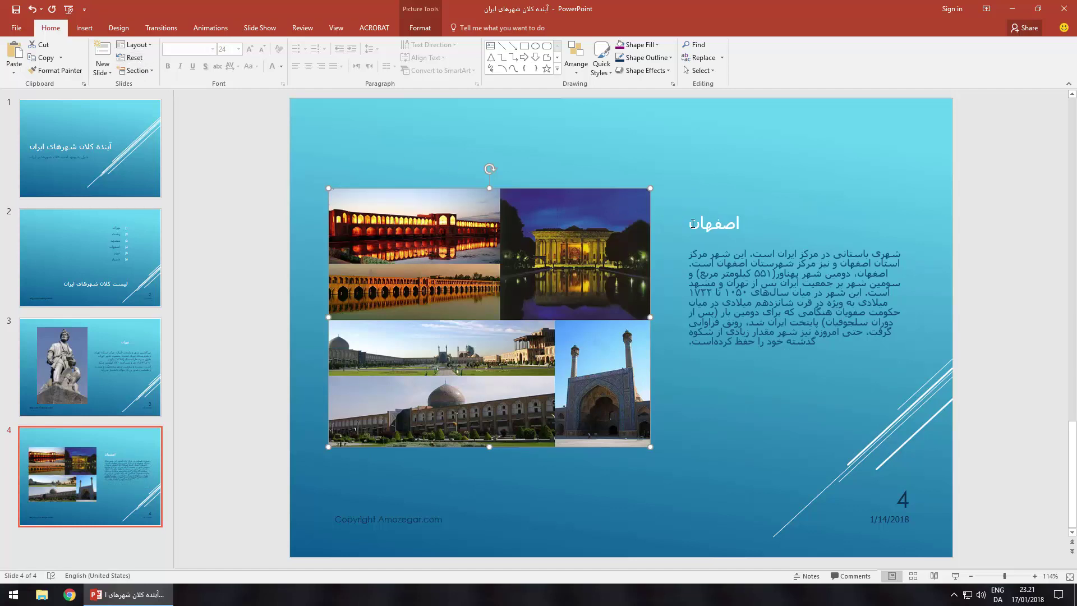
key("ctrl+z")
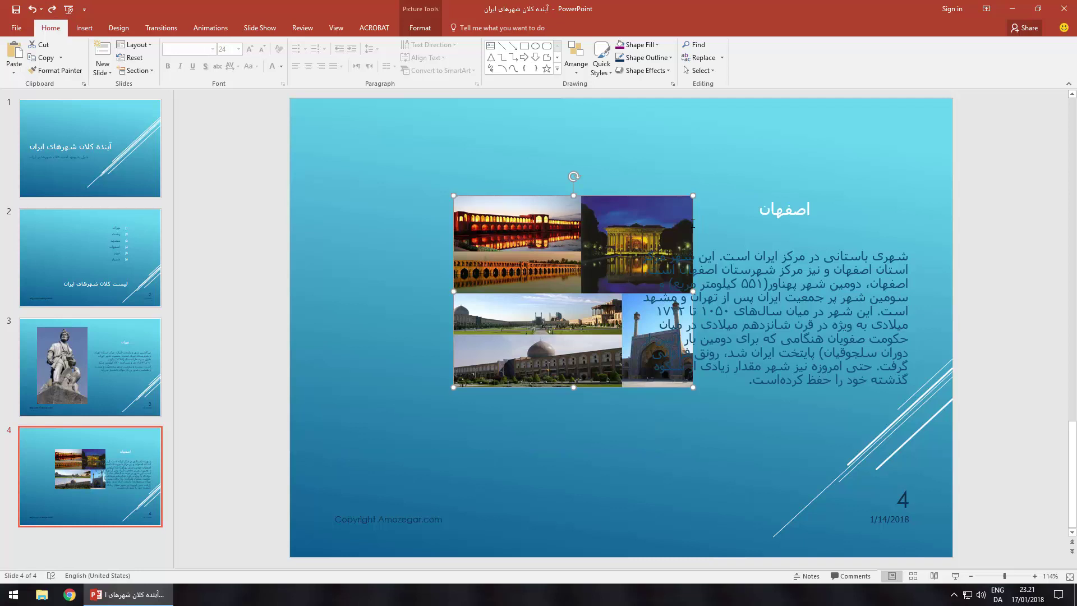
key("ctrl+z")
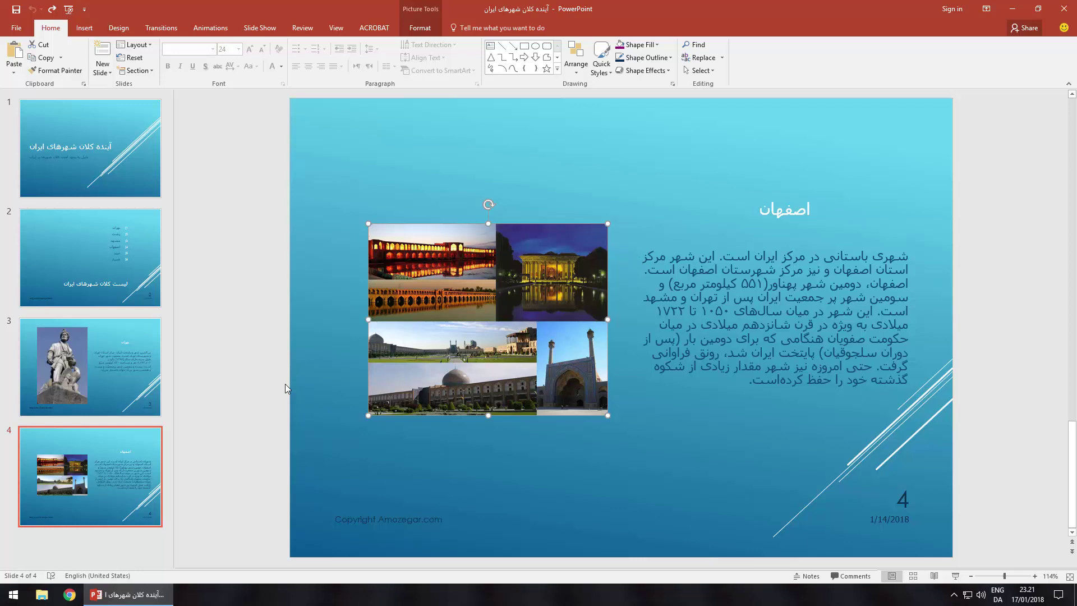
Step: Open Slide Master view and duplicate the Content with Caption layout
left_click(336, 27)
left_click(141, 69)
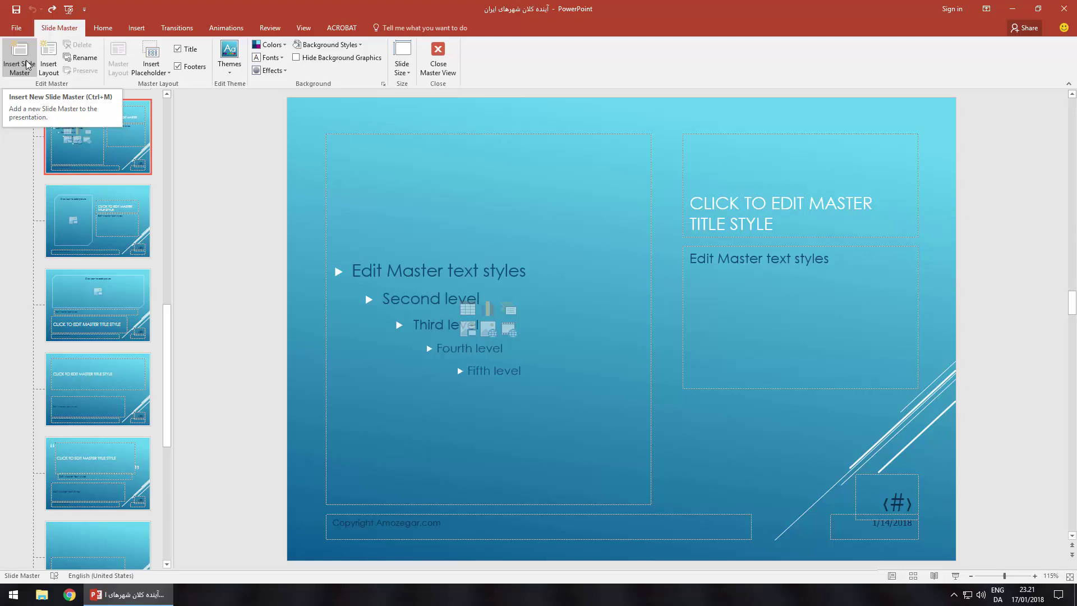
right_click(118, 158)
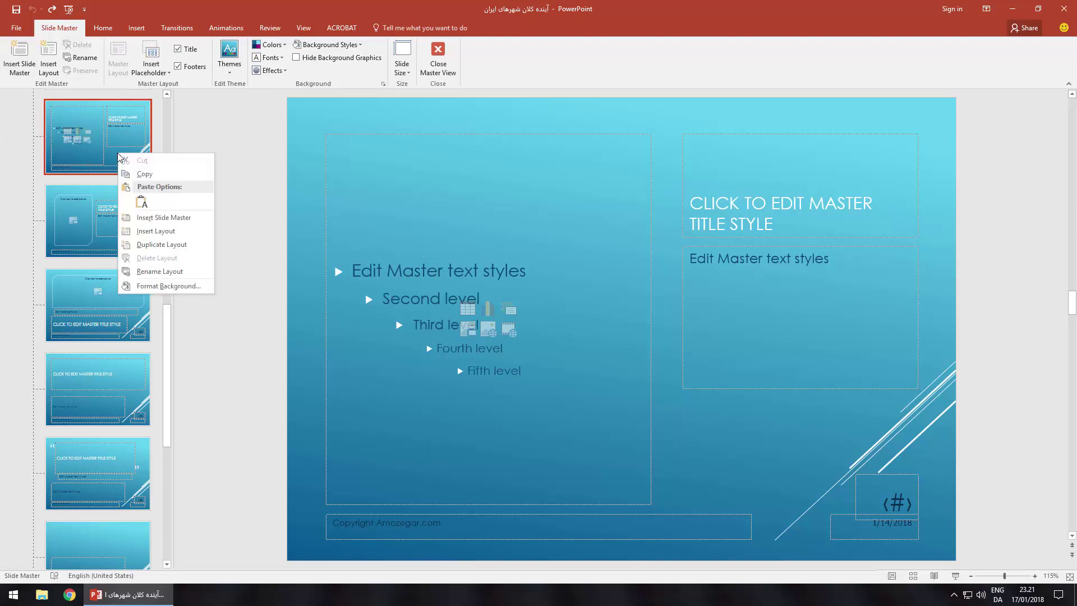
left_click(160, 245)
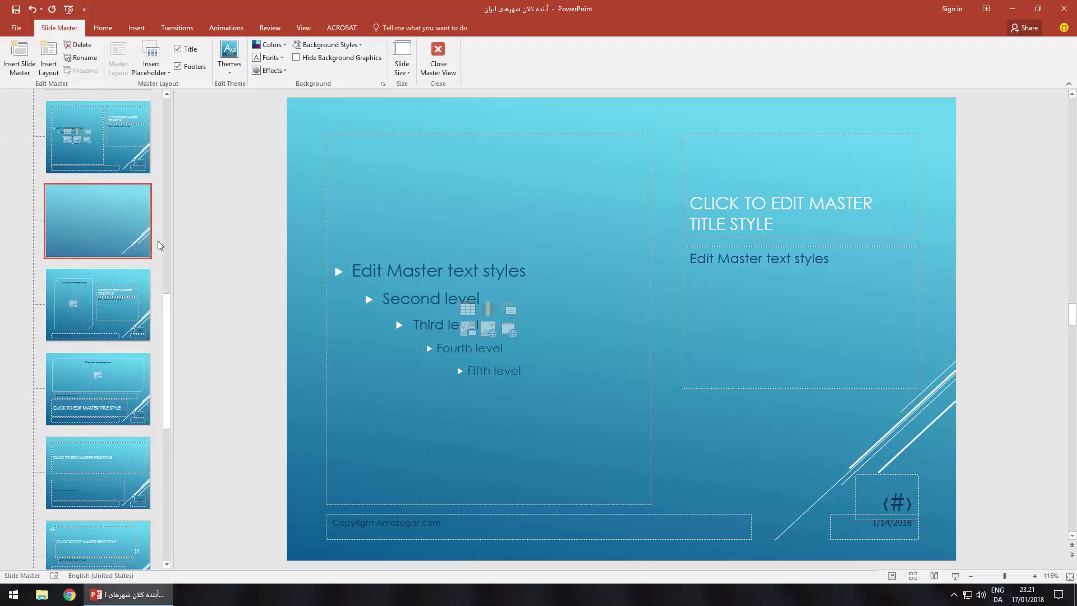
Step: Rename the duplicated layout to 'شهر'
right_click(133, 240)
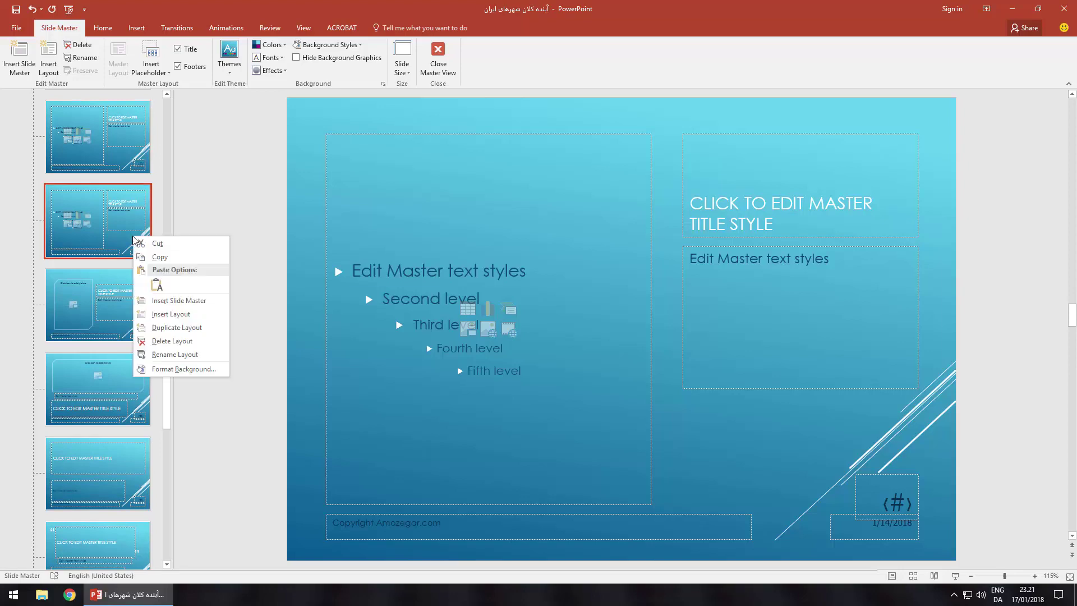
left_click(182, 356)
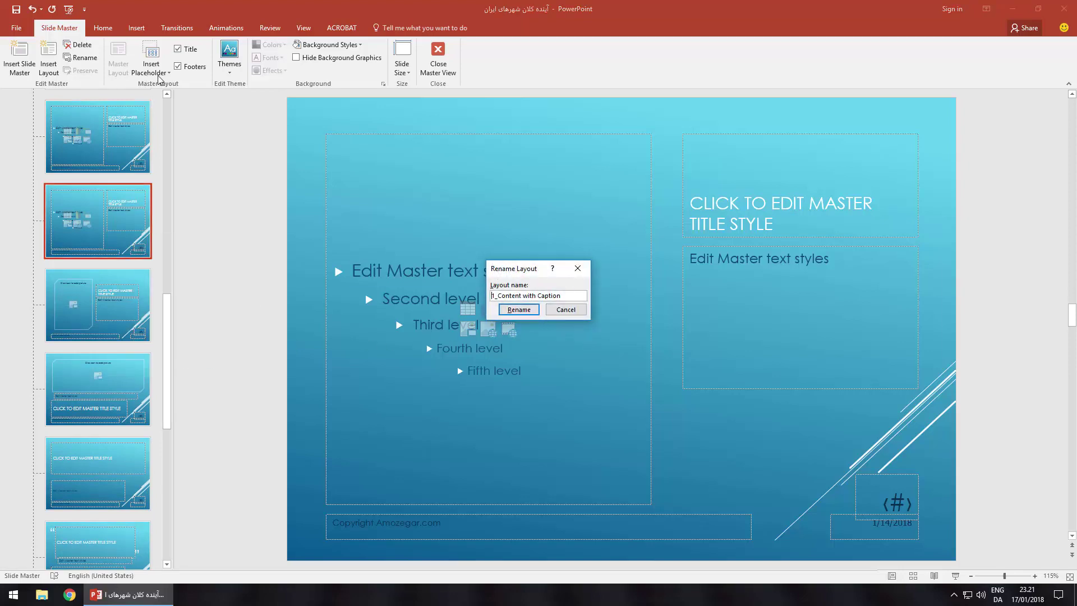
left_click_drag(567, 293, 465, 289)
key("alt+shift")
type("شهر")
left_click(536, 311)
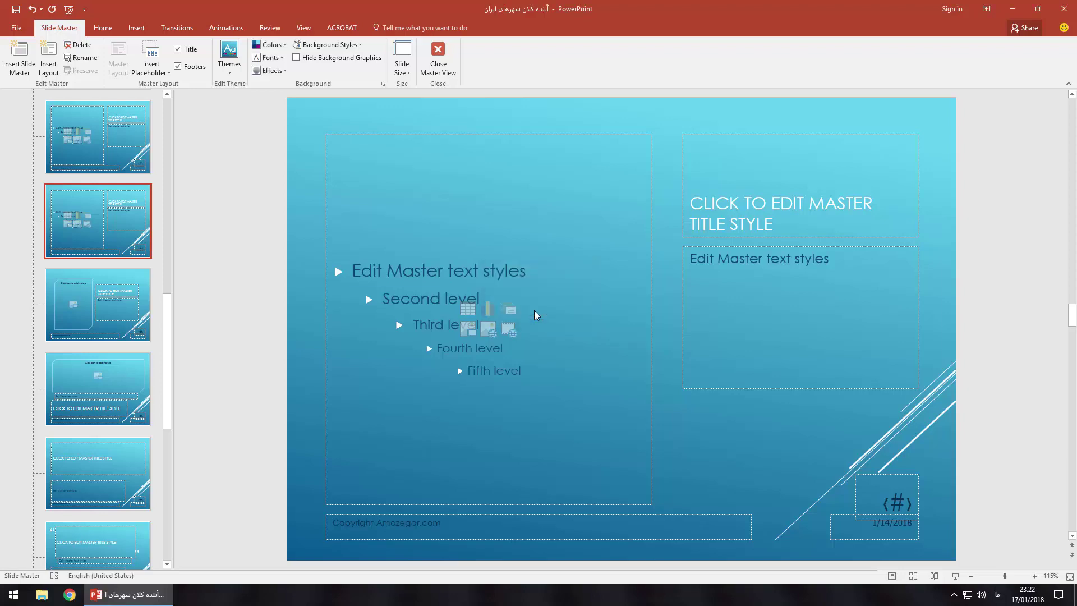
Step: Delete the large left content placeholder from the شهر layout
left_click(535, 376)
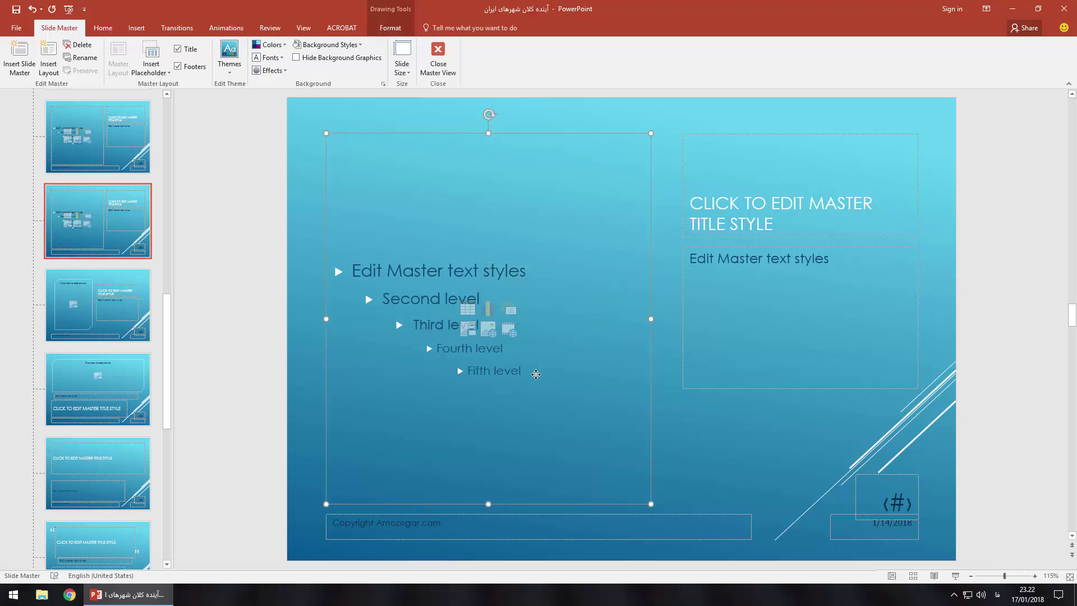
key("Delete")
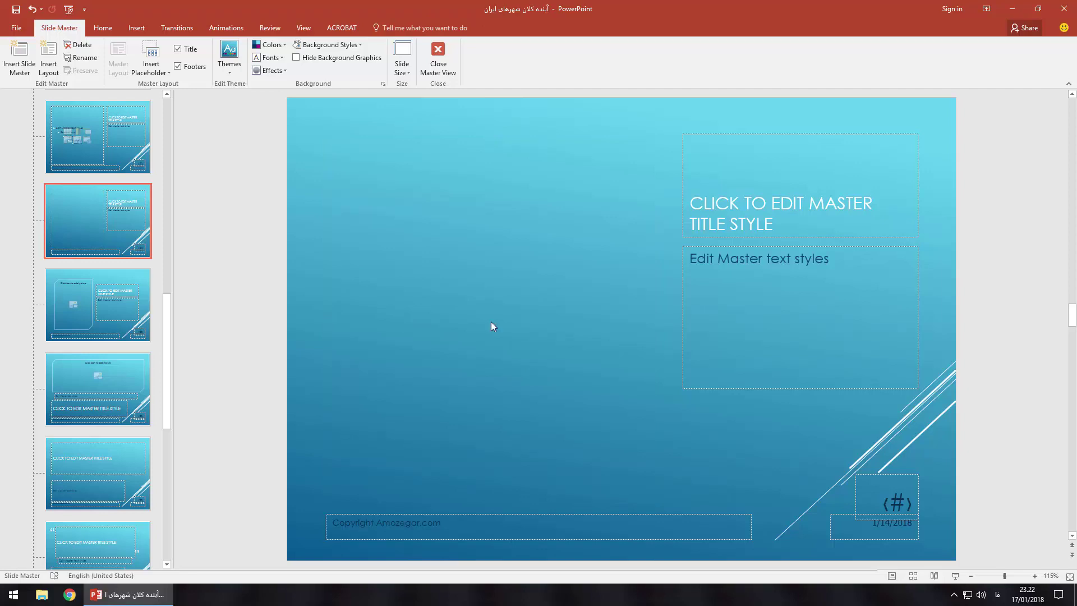
left_click(157, 71)
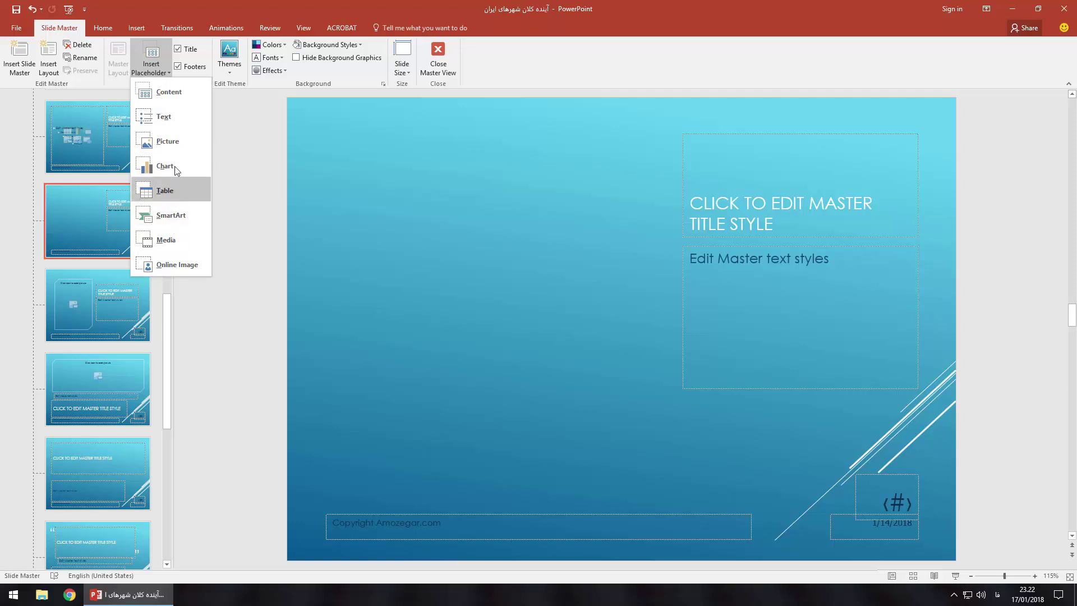
Step: Draw a new content placeholder at the top-left and delete its second to fifth text levels
left_click(175, 94)
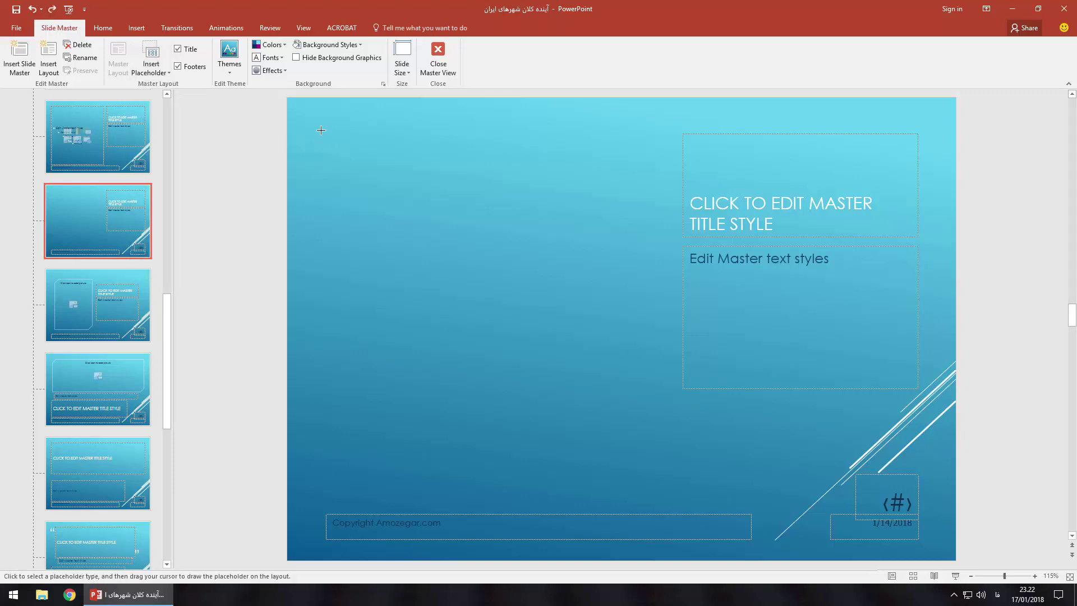
mouse_move(319, 133)
left_mouse_down()
mouse_move(451, 179)
mouse_move(666, 391)
left_mouse_up()
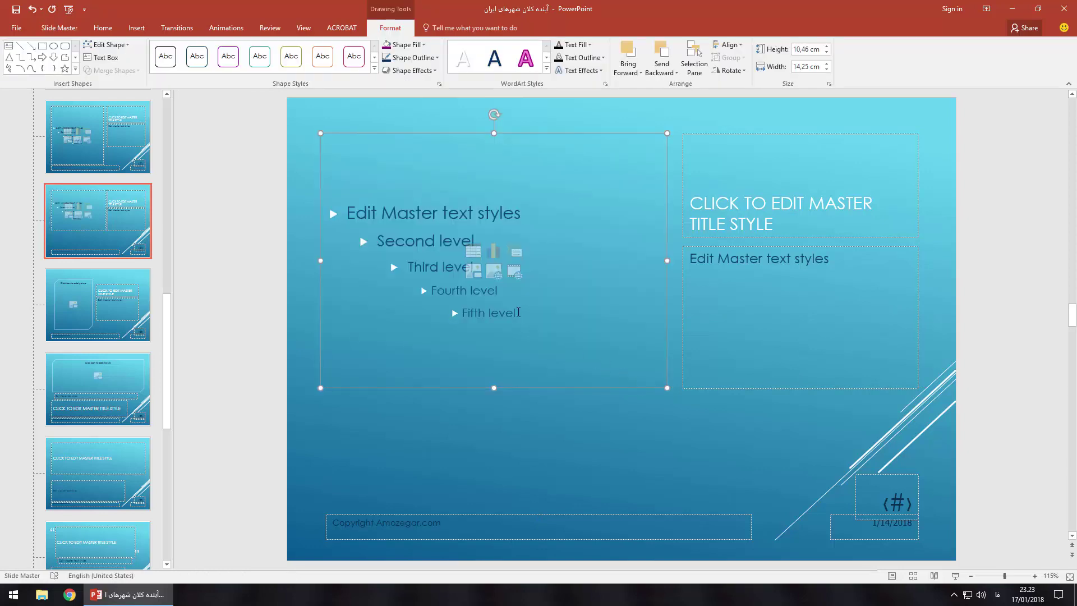
left_click_drag(517, 313, 386, 245)
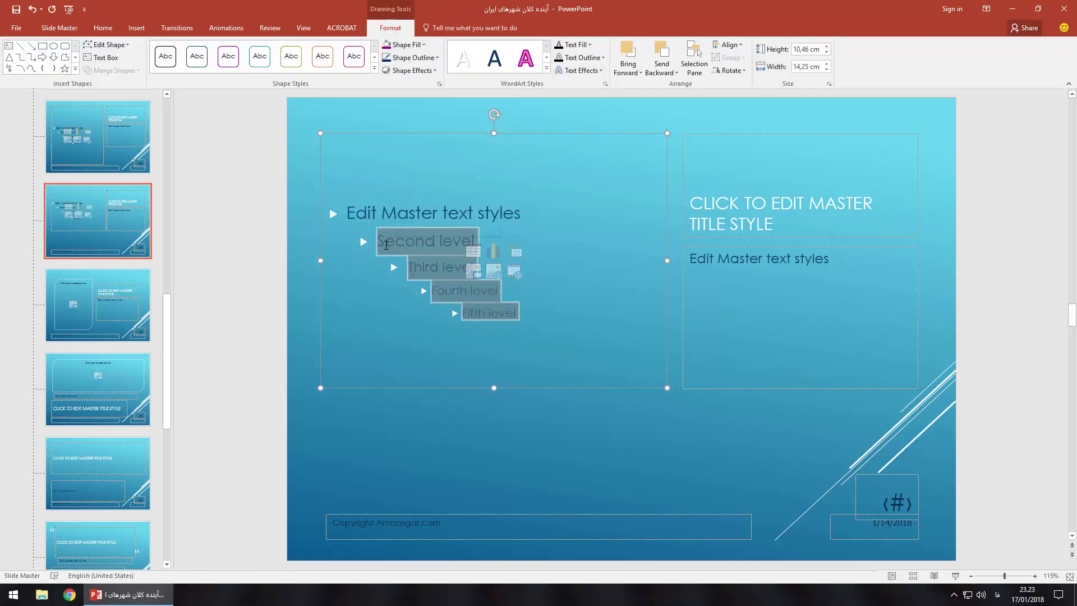
key("Delete")
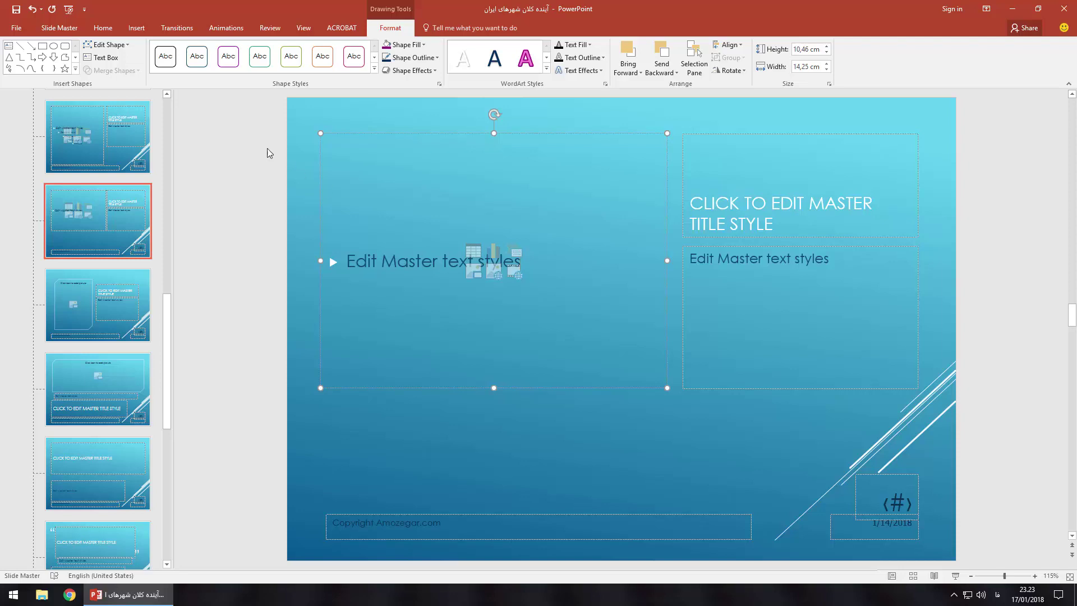
Step: Make the placeholder text right-to-left, top-aligned, centred and magenta
left_click(104, 28)
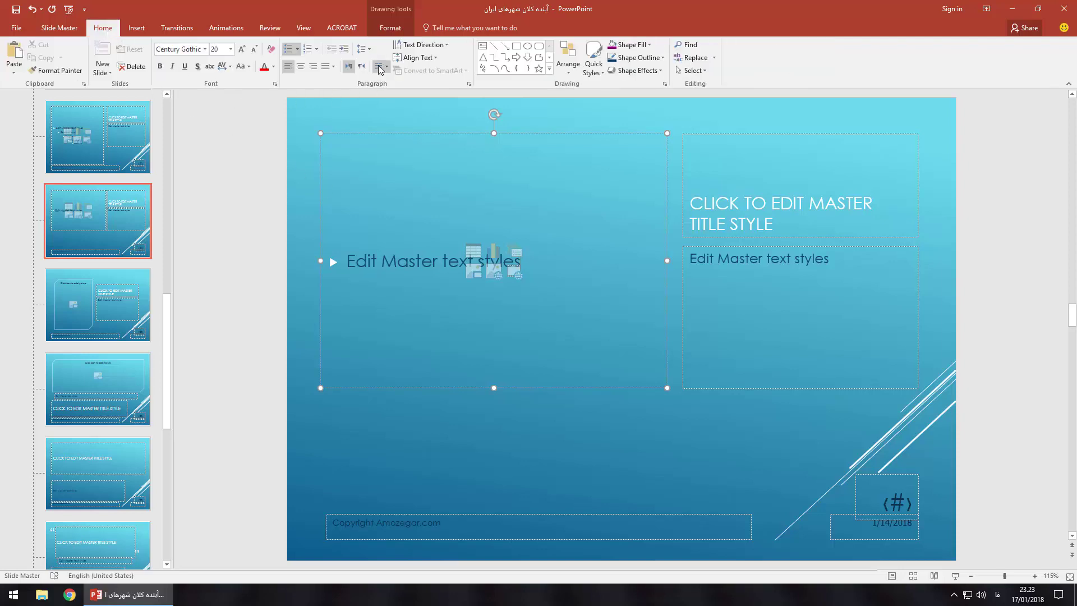
left_click(362, 67)
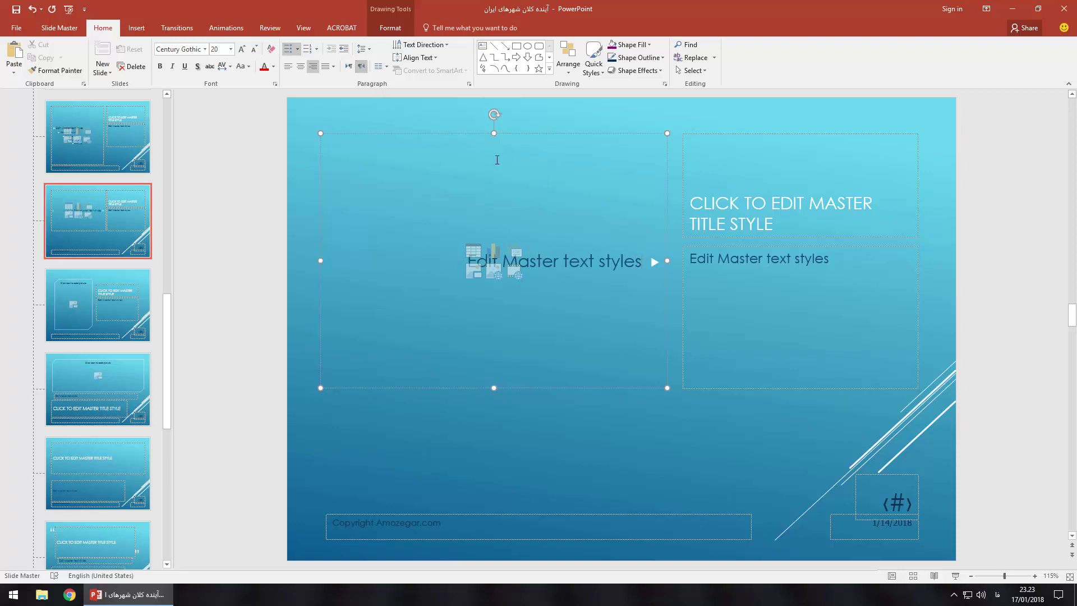
left_click(417, 58)
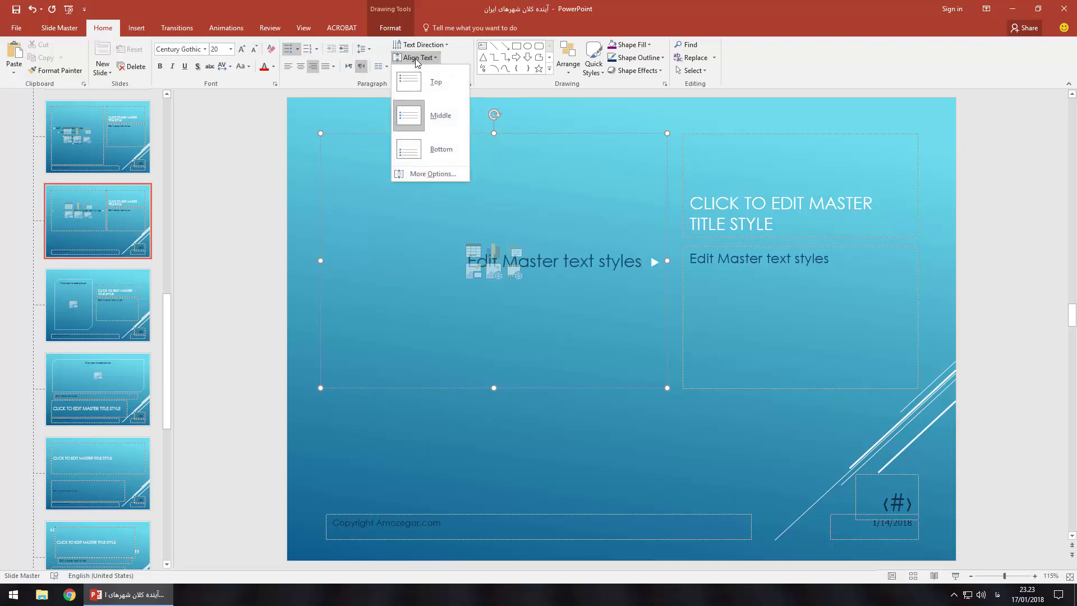
left_click(432, 82)
key("ctrl+e")
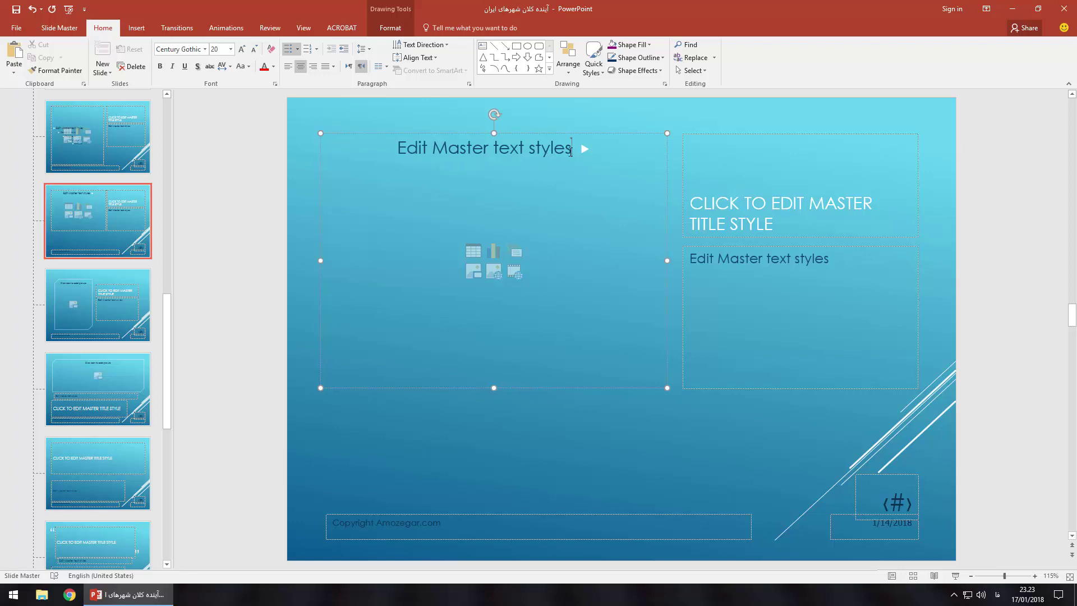
left_click_drag(572, 150, 393, 149)
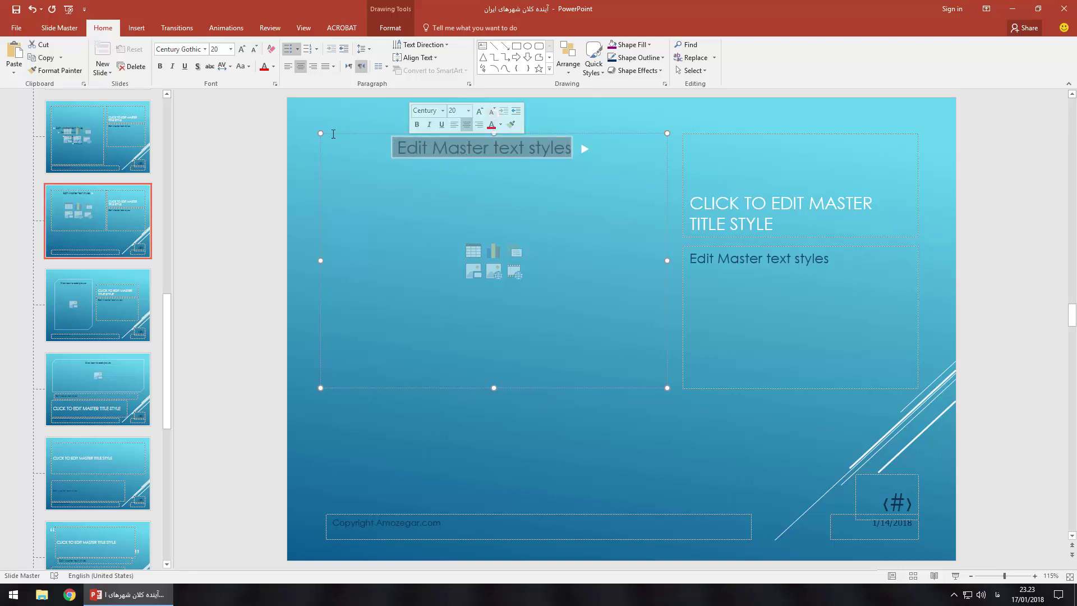
left_click(273, 66)
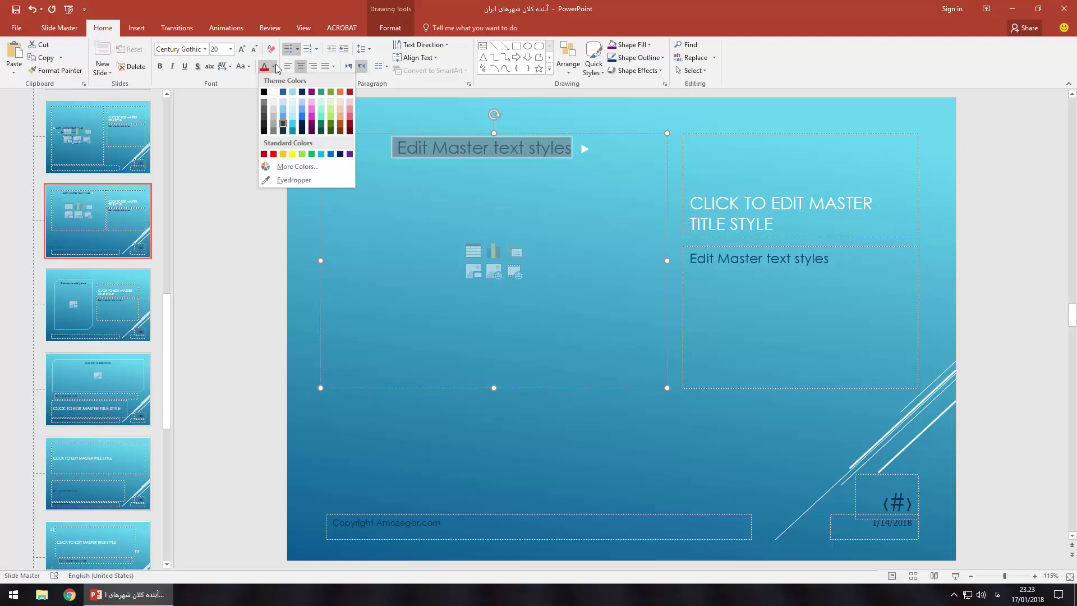
left_click(311, 116)
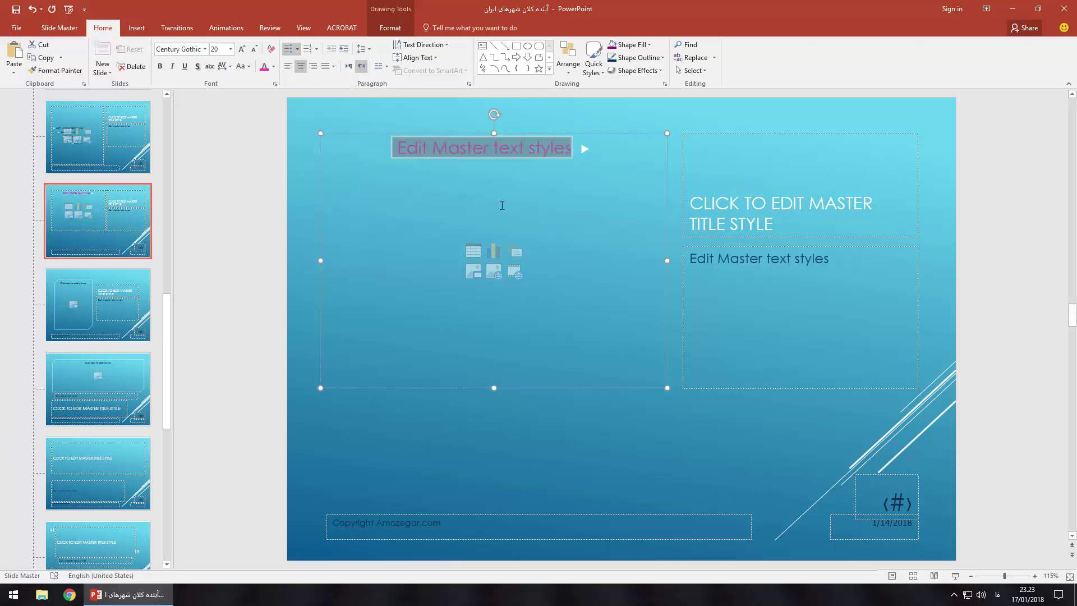
key("Left")
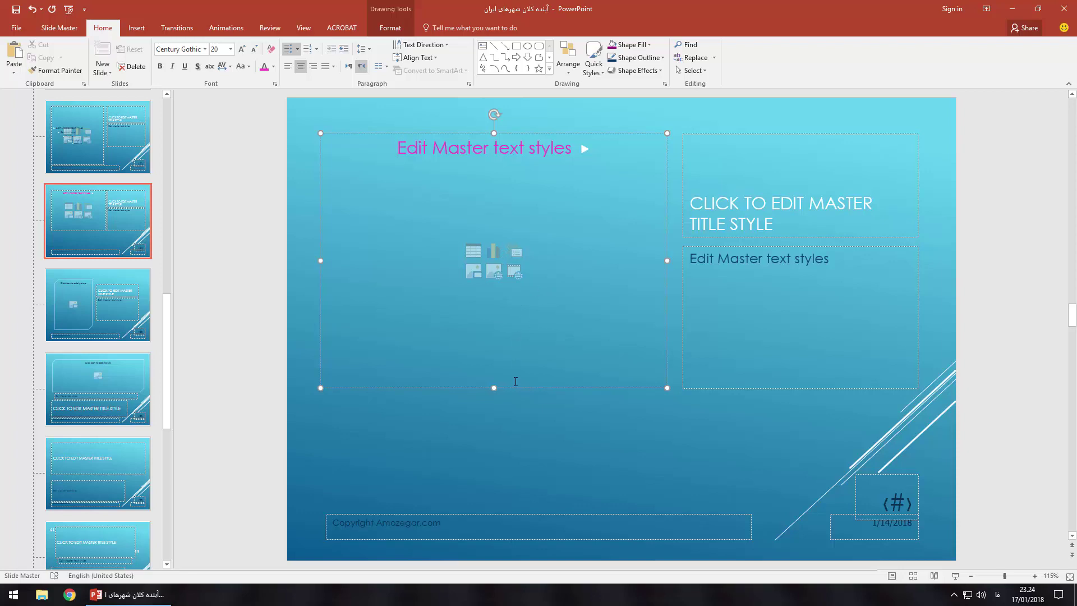
Step: Open the Format Shape text box options with the heading text selected
left_click(514, 391)
left_click(423, 59)
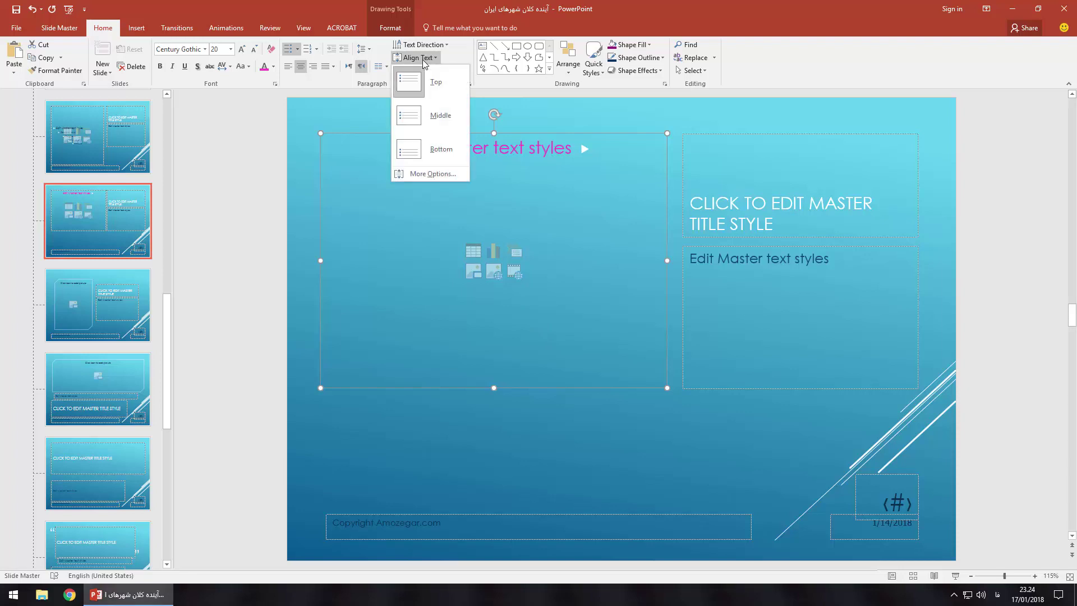
left_click(435, 173)
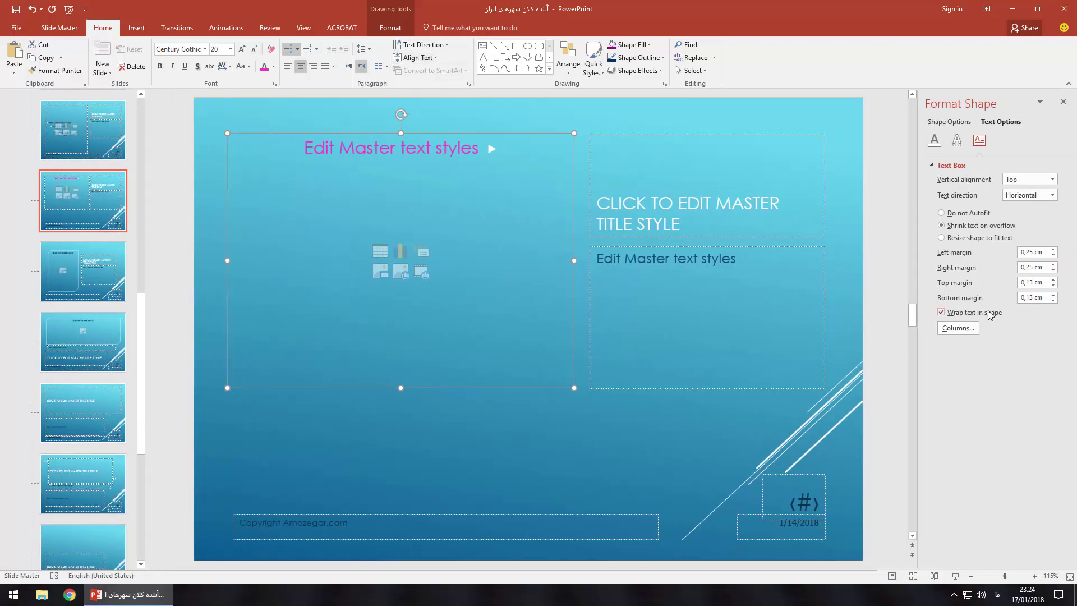
left_click(430, 147)
left_click_drag(480, 148, 324, 150)
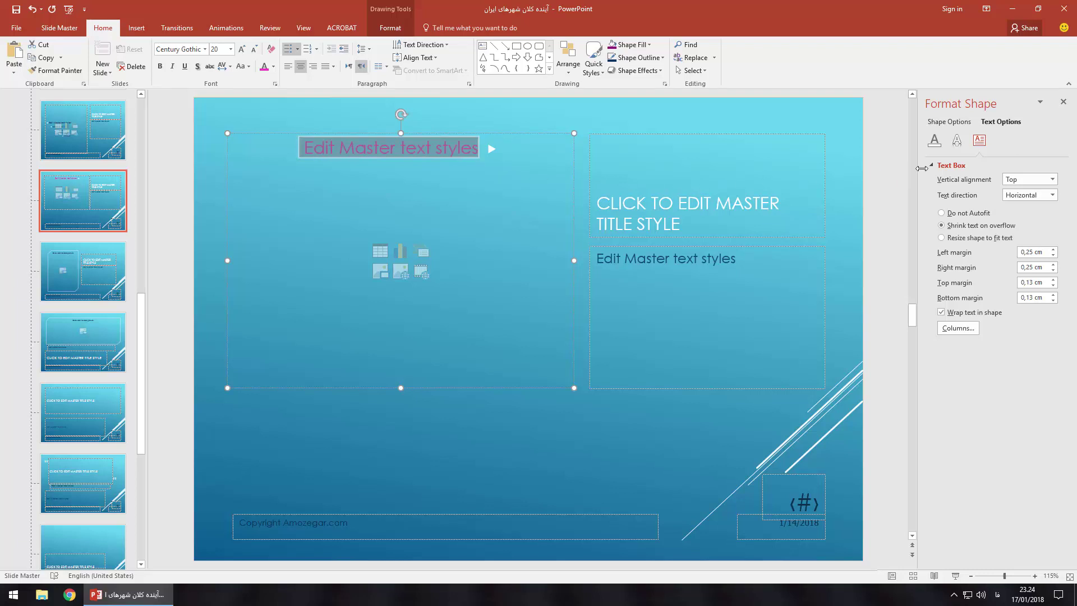
Step: Try a half reflection text effect on the placeholder text, then undo it
left_click(957, 141)
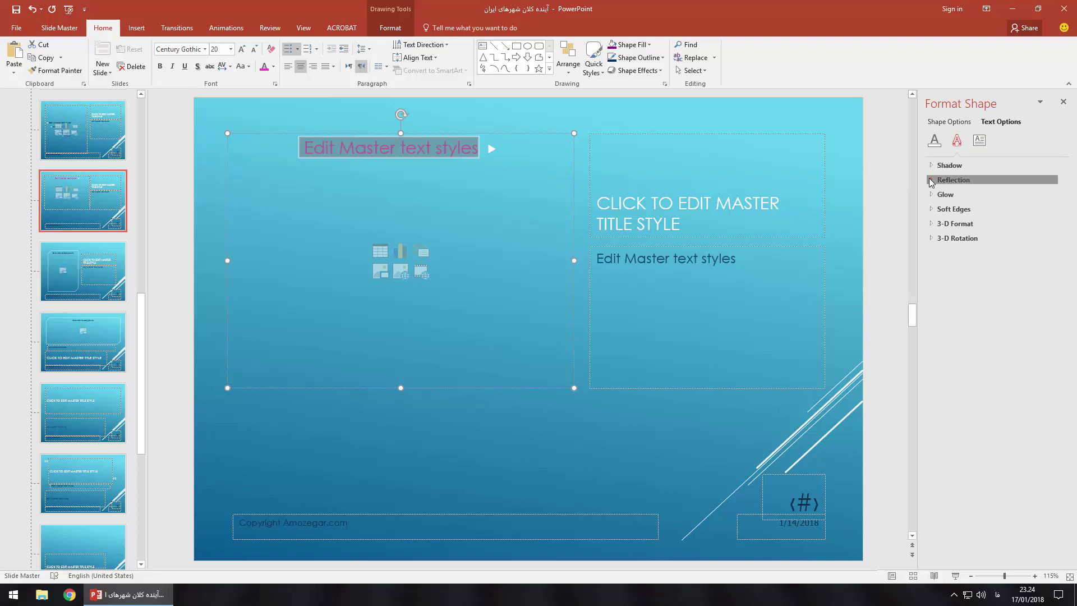
left_click(931, 180)
left_click(1047, 196)
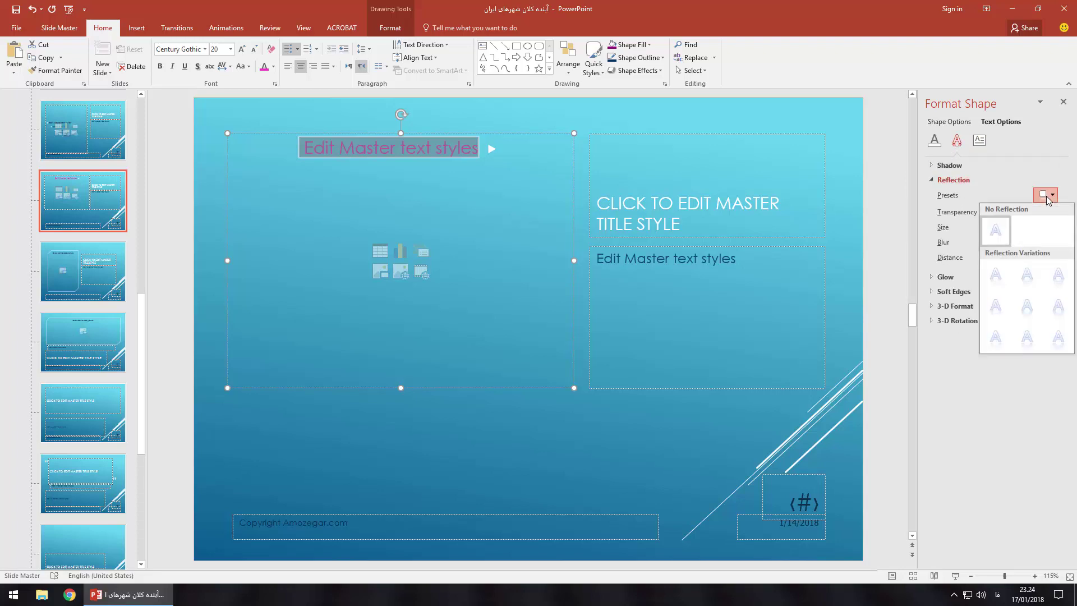
left_click(1030, 339)
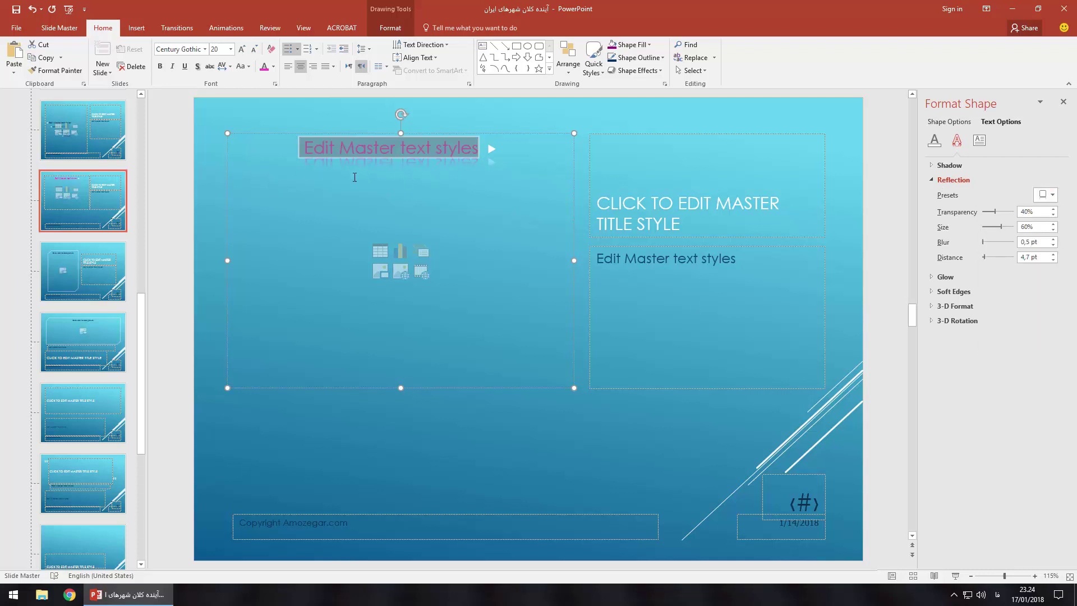
key("ctrl+z")
Step: Apply a perspective shadow preset to the magenta placeholder text
left_click(930, 165)
left_click(1048, 181)
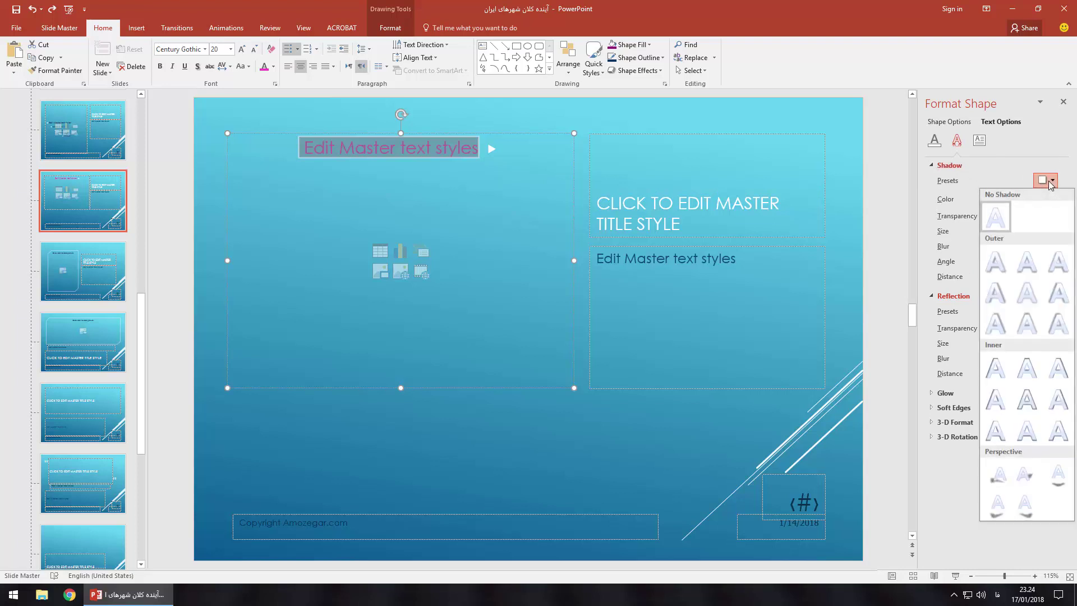
left_click(1036, 485)
left_click(489, 190)
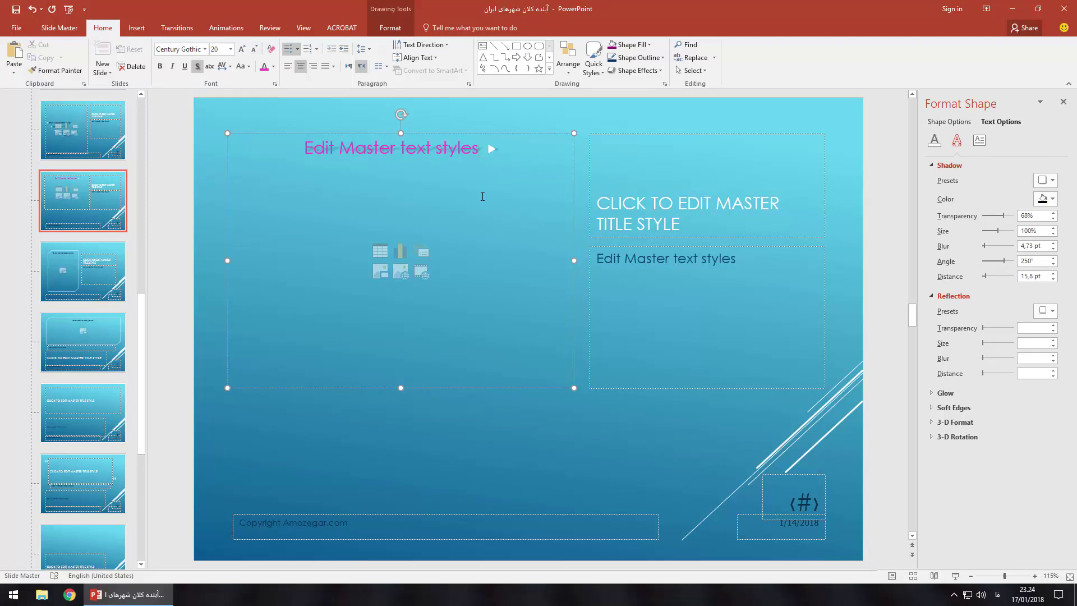
key("ctrl+a")
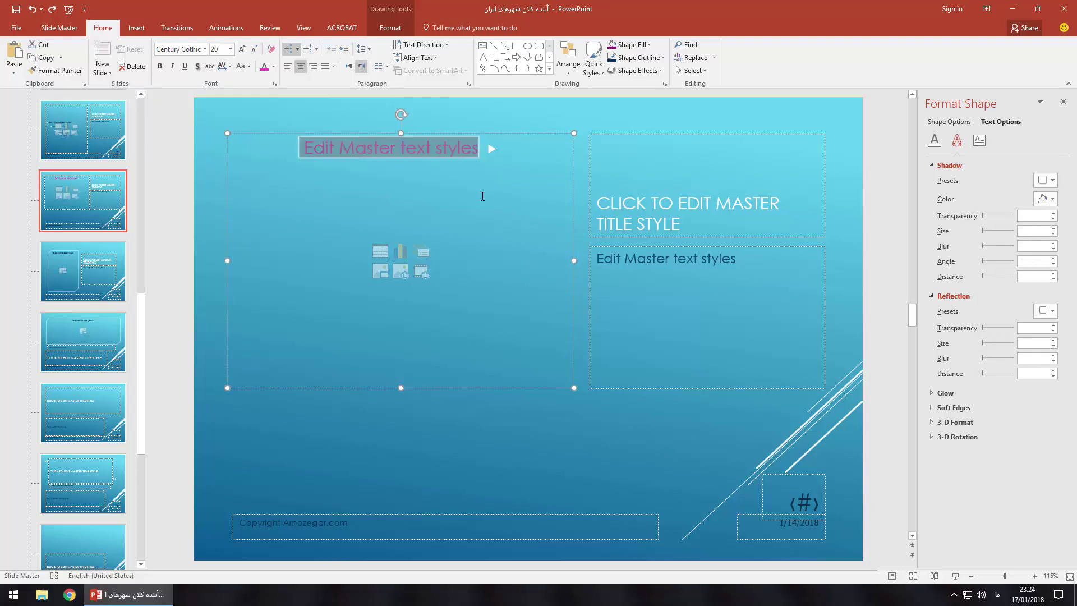
left_click(483, 389)
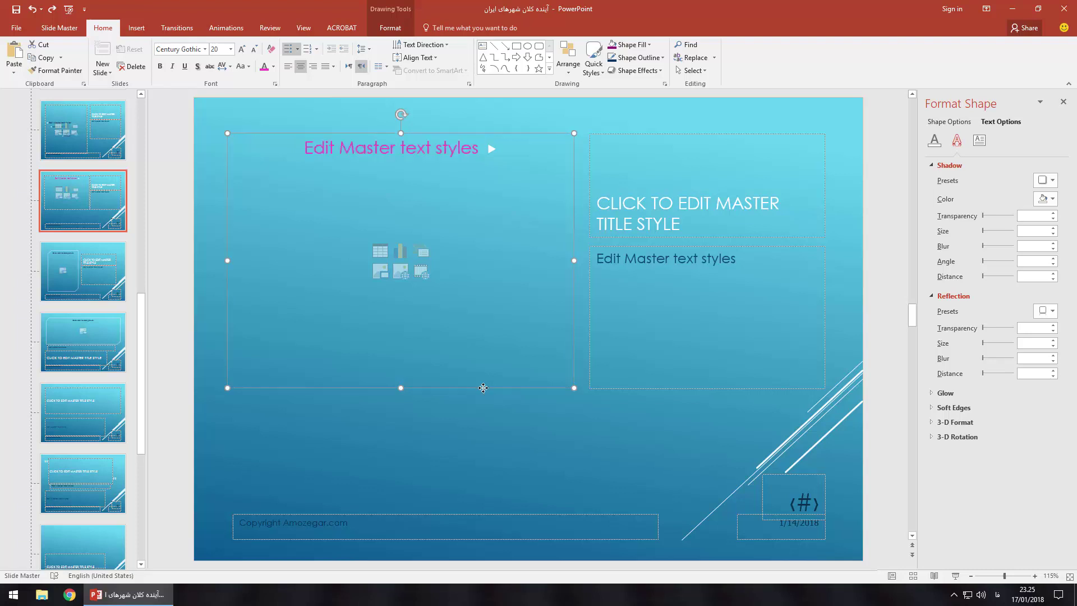
Step: Give the content placeholder a reflection (50% transparency, 56% size) and make it shorter
left_click(958, 122)
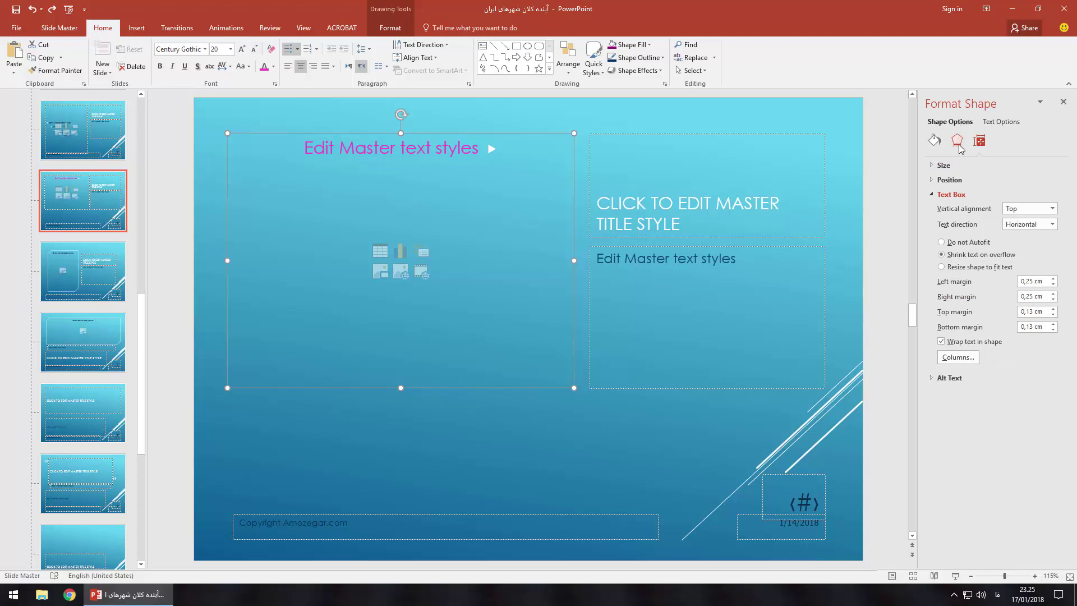
left_click(958, 141)
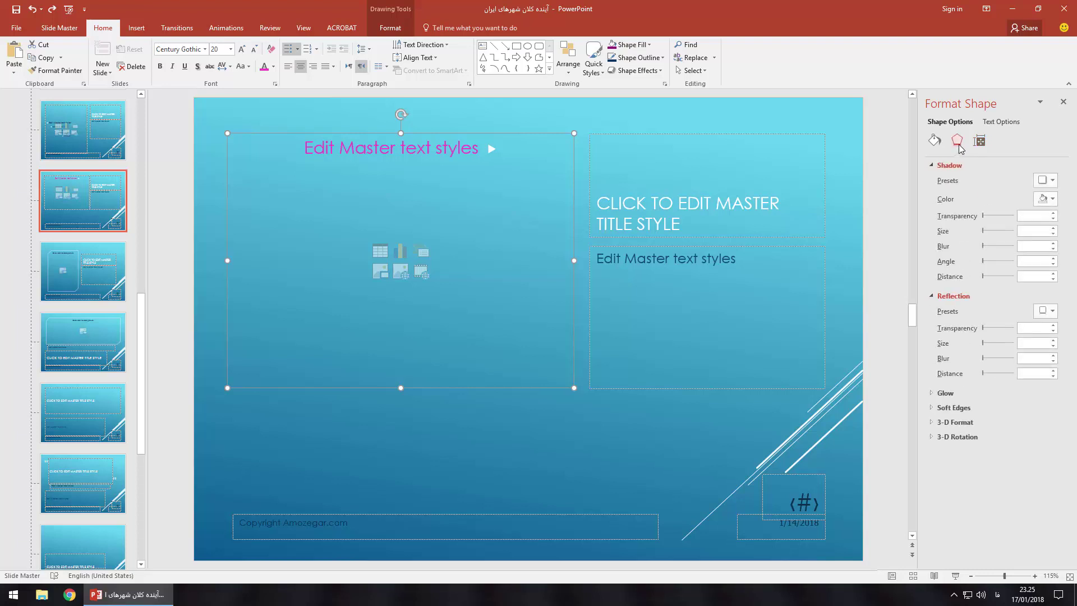
left_click(1044, 311)
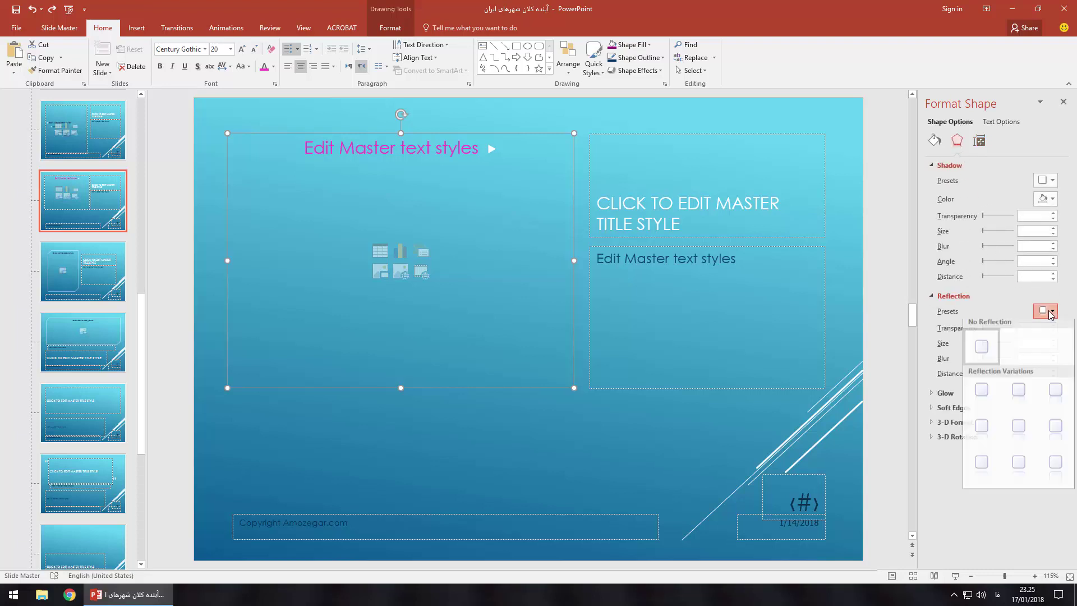
left_click(1019, 431)
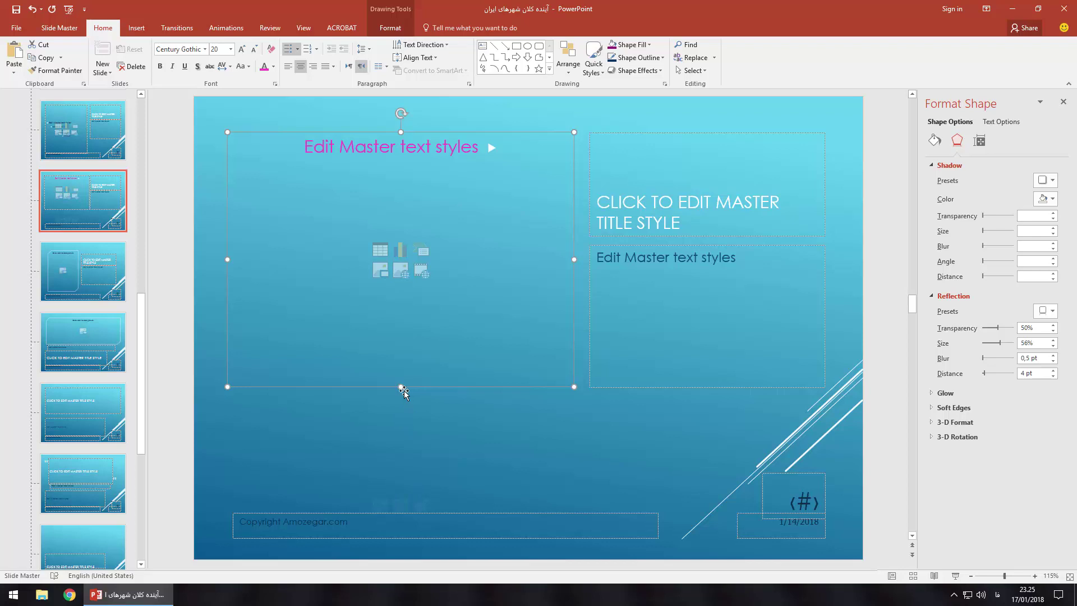
left_click_drag(401, 386, 401, 329)
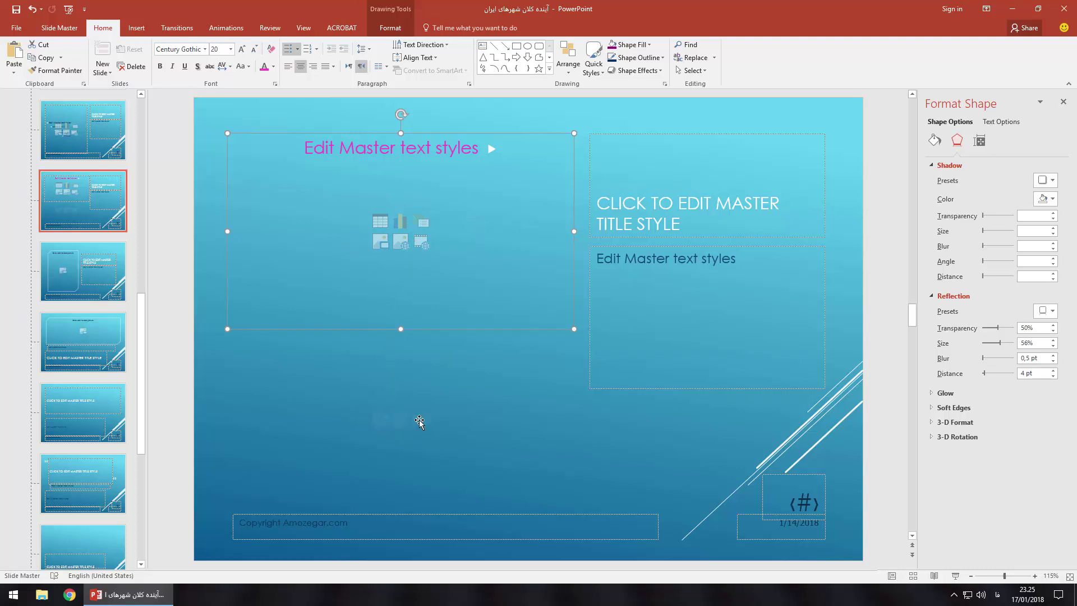
key("alt+shift")
left_click(674, 222)
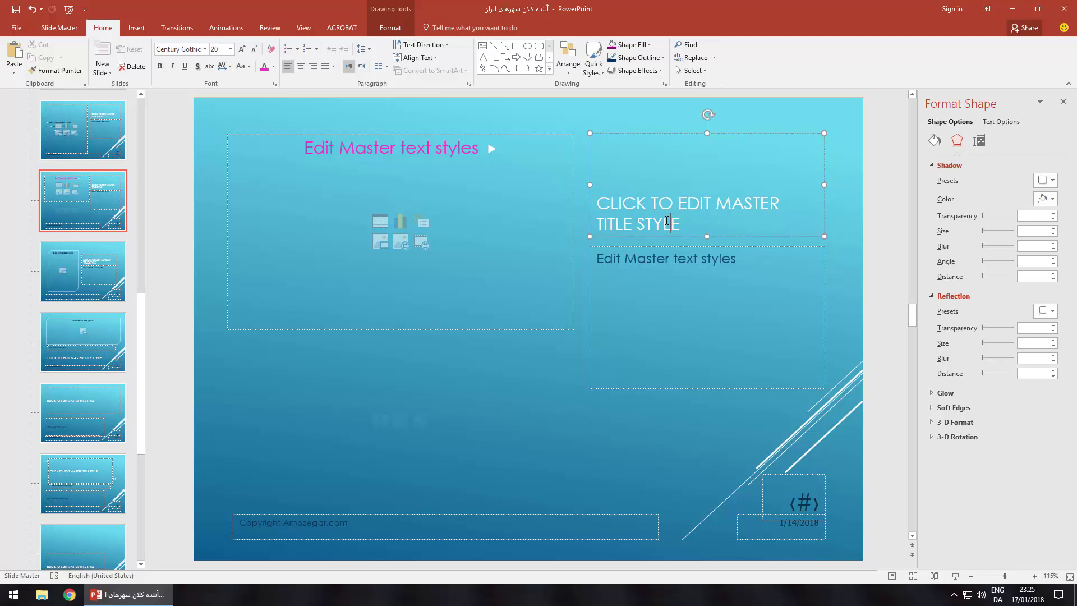
Step: Make the title right-to-left, centred horizontally and middle-aligned vertically
left_click(361, 67)
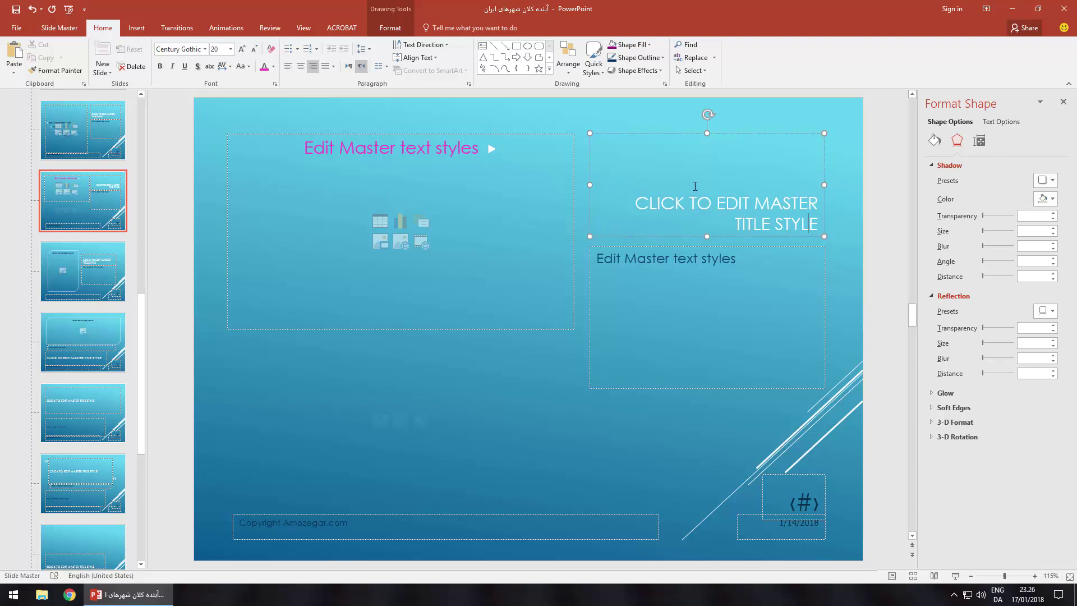
left_click(301, 66)
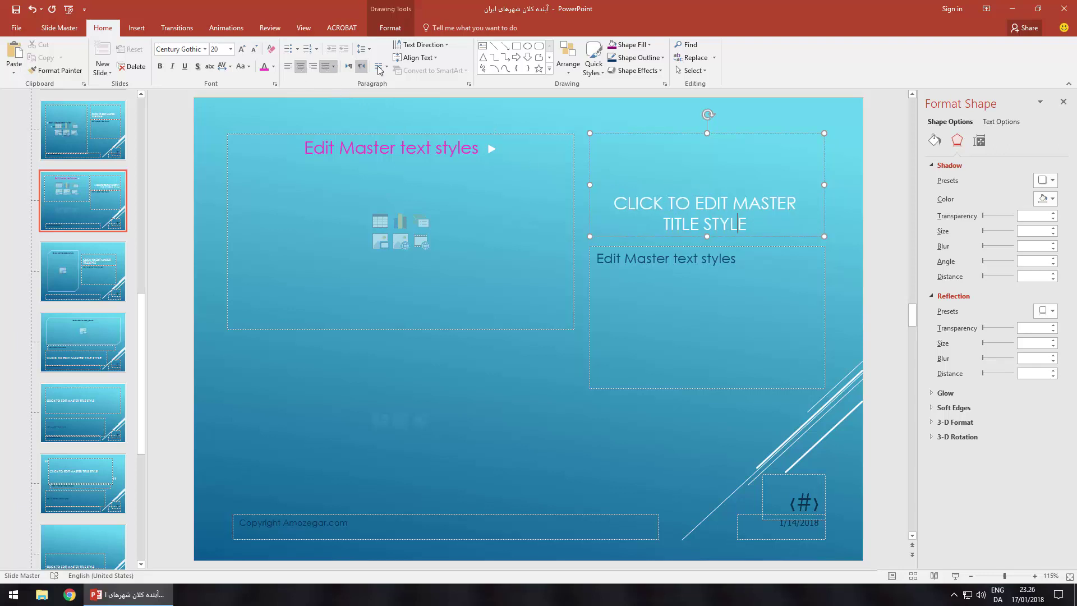
left_click(421, 58)
left_click(440, 115)
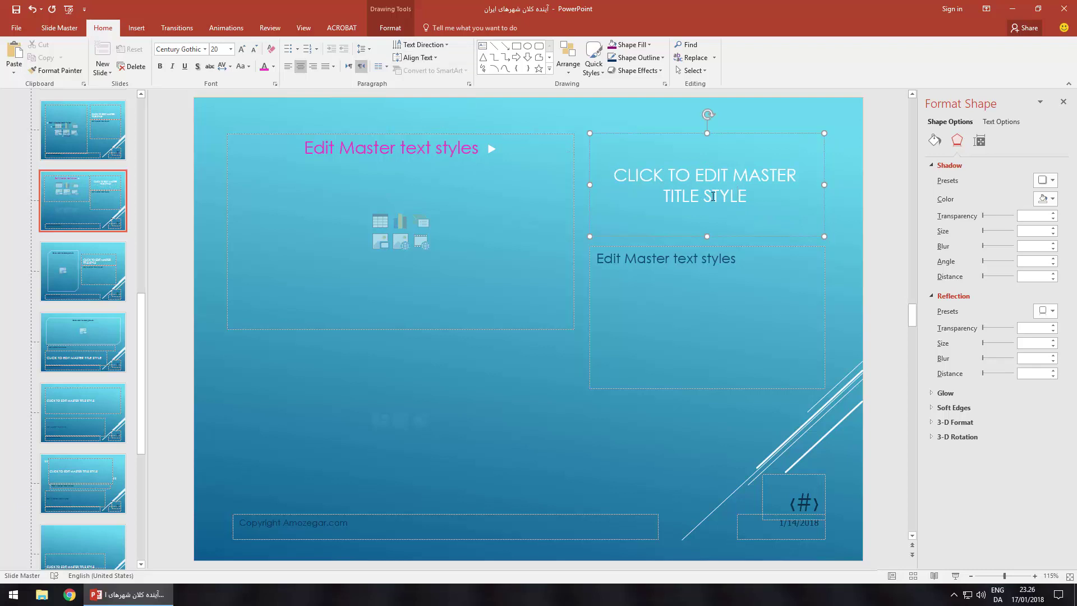
Step: Set the body text placeholder to run right-to-left, aligned right
left_click(701, 265)
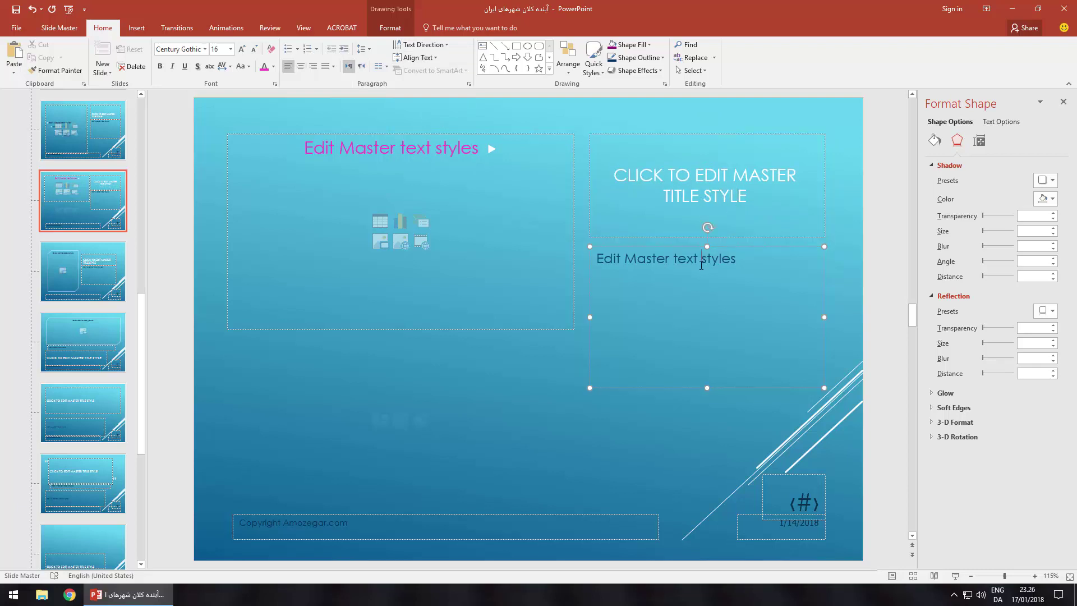
left_click(362, 68)
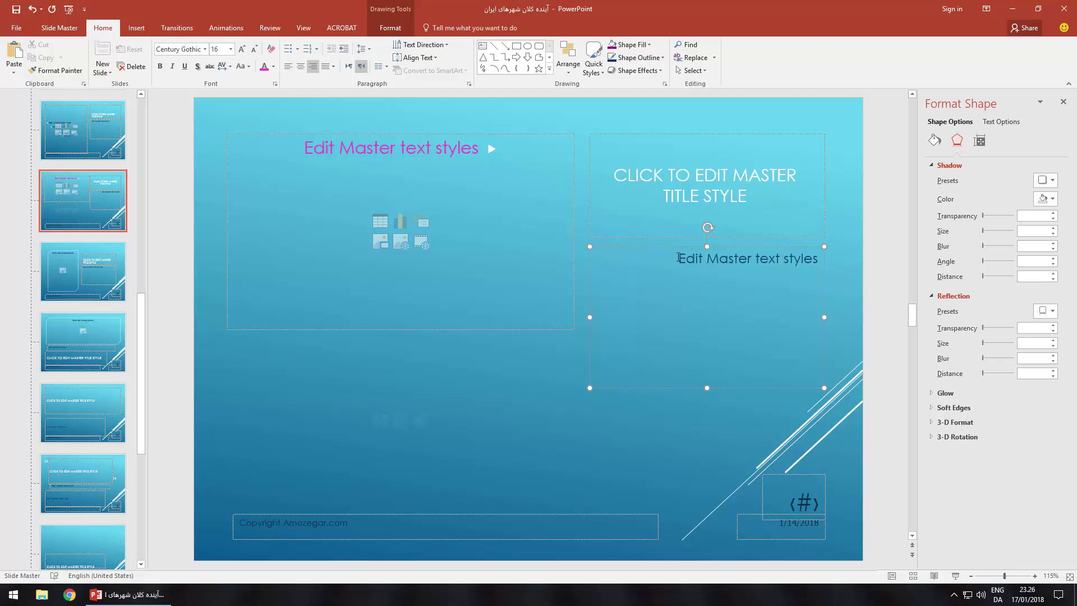
left_click_drag(819, 258, 678, 258)
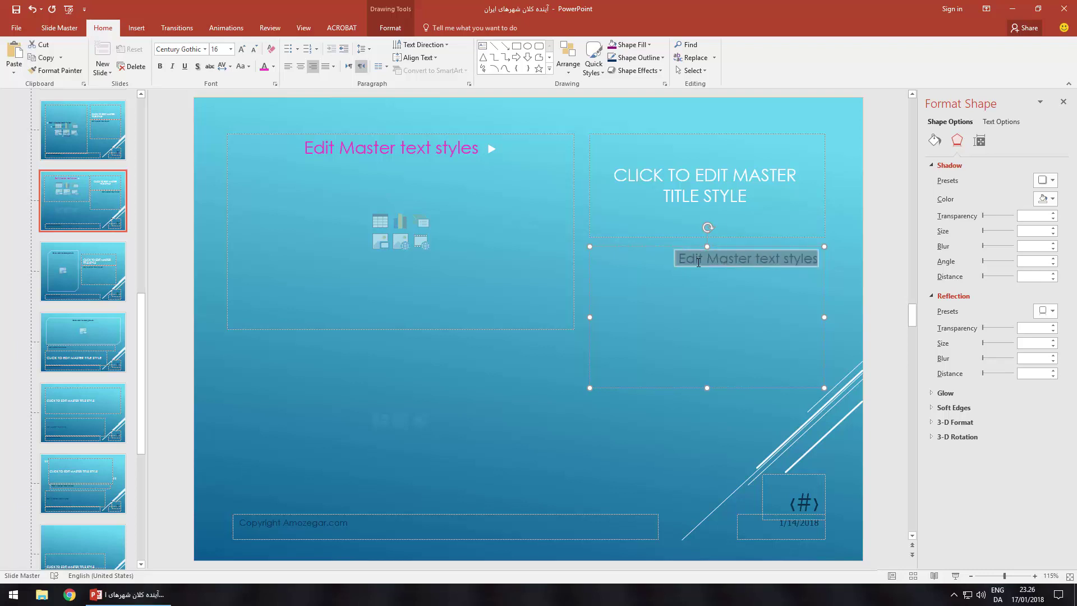
left_click(693, 306)
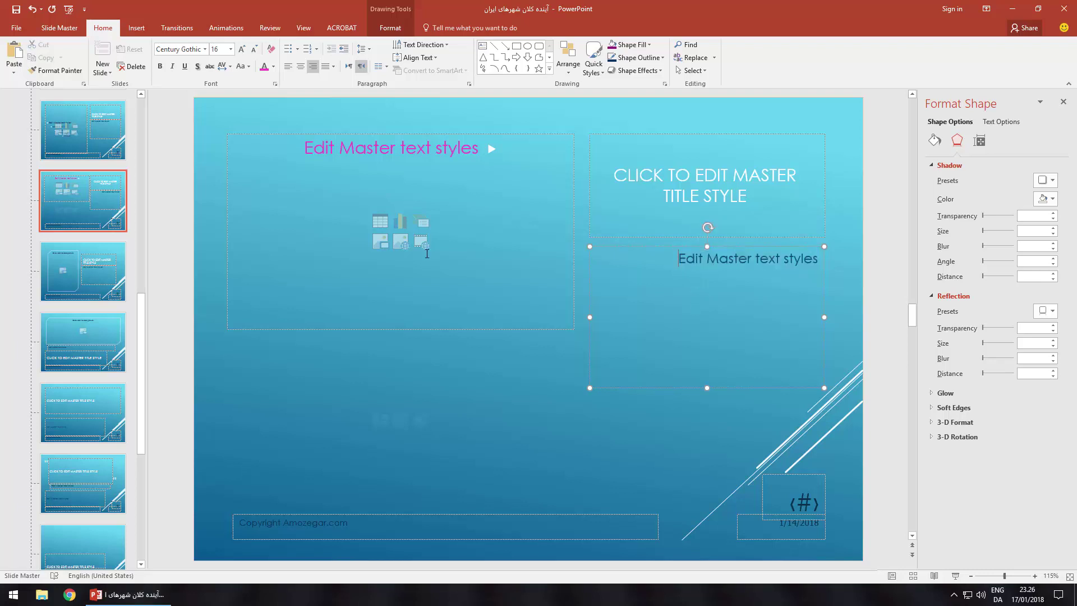
Step: Close Master View and apply the شهر layout to slide 4
left_click(66, 29)
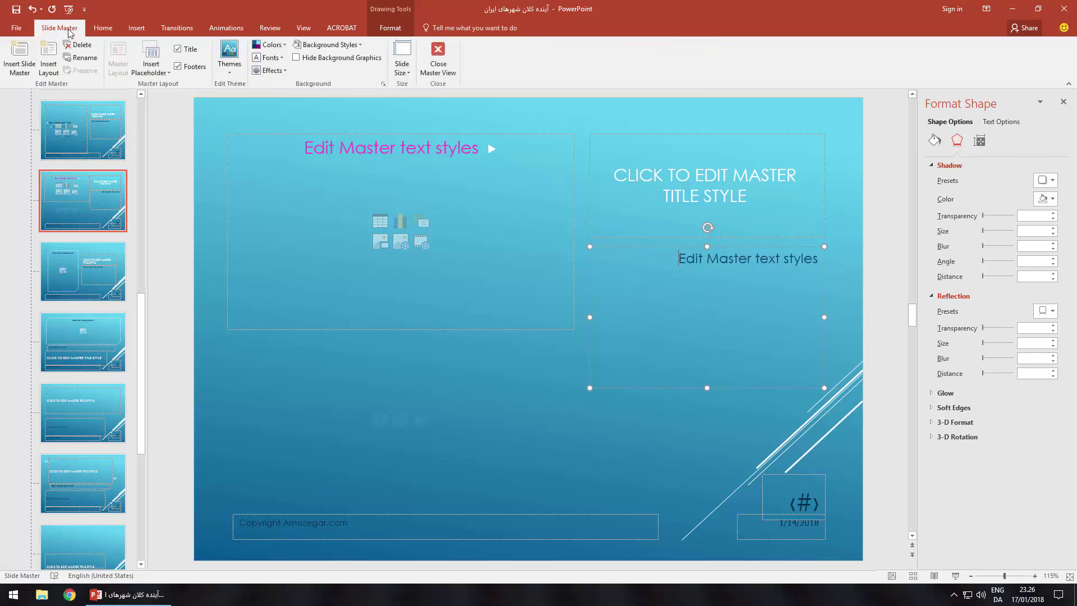
left_click(438, 58)
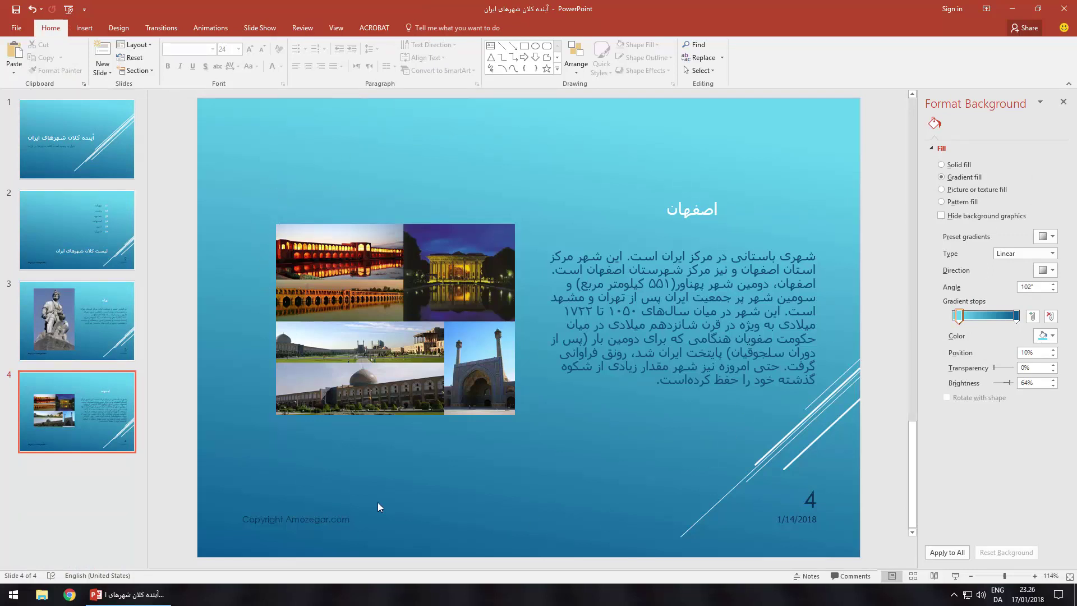
left_click(138, 45)
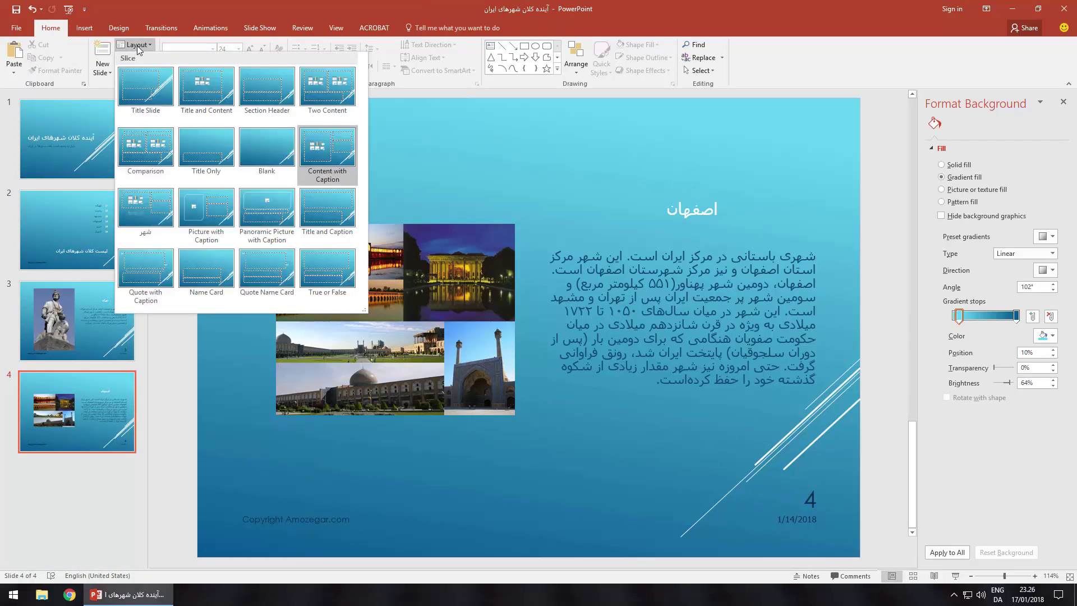
left_click(154, 222)
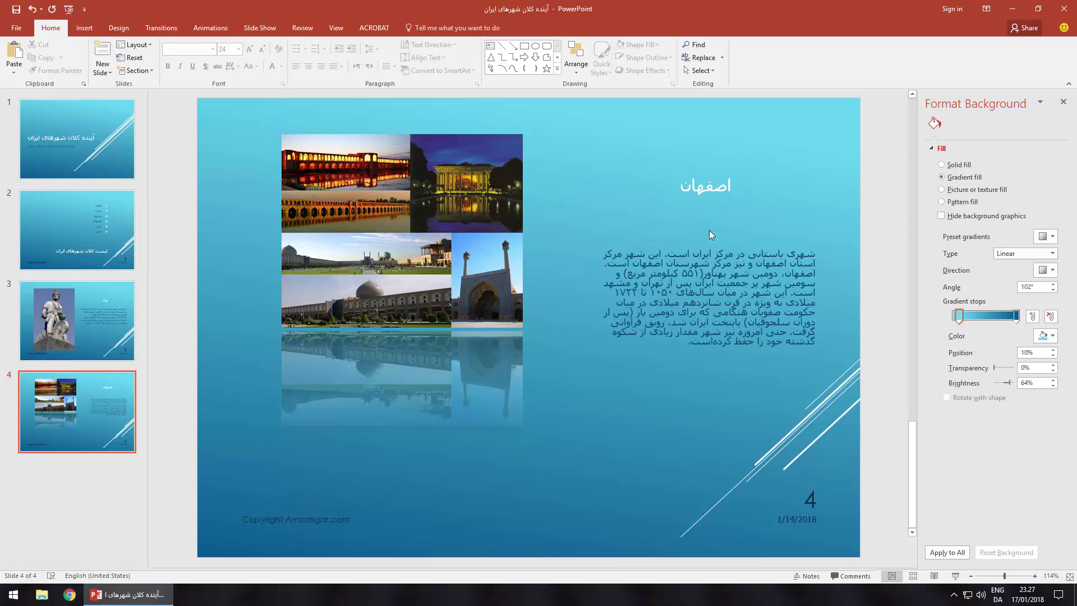
left_click(709, 187)
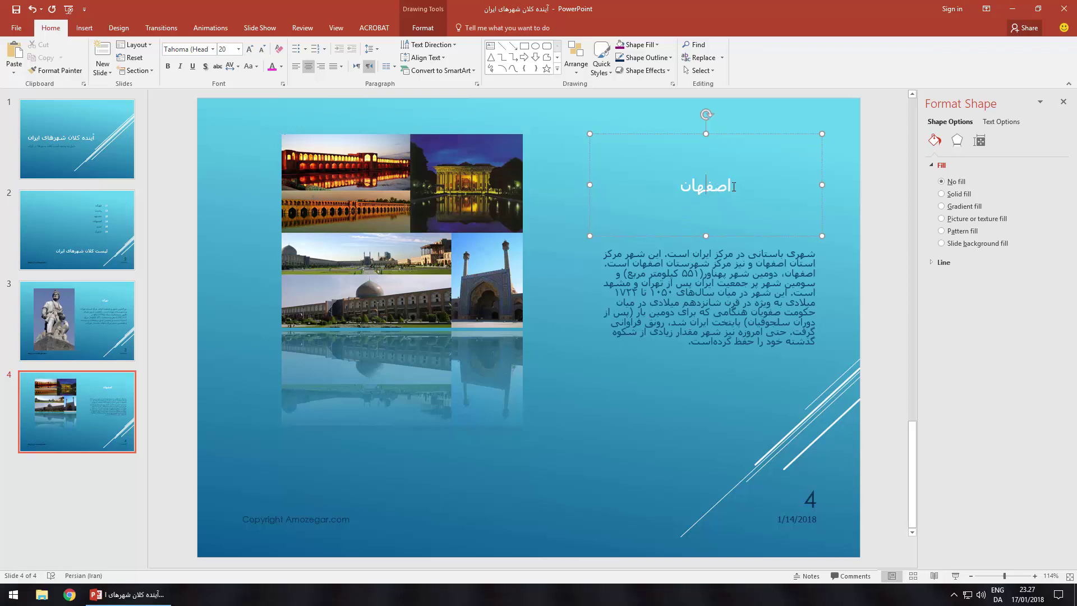
Step: Add an outer text shadow to the اصفهان title with 68% transparency and 250° angle
left_click_drag(734, 186, 676, 187)
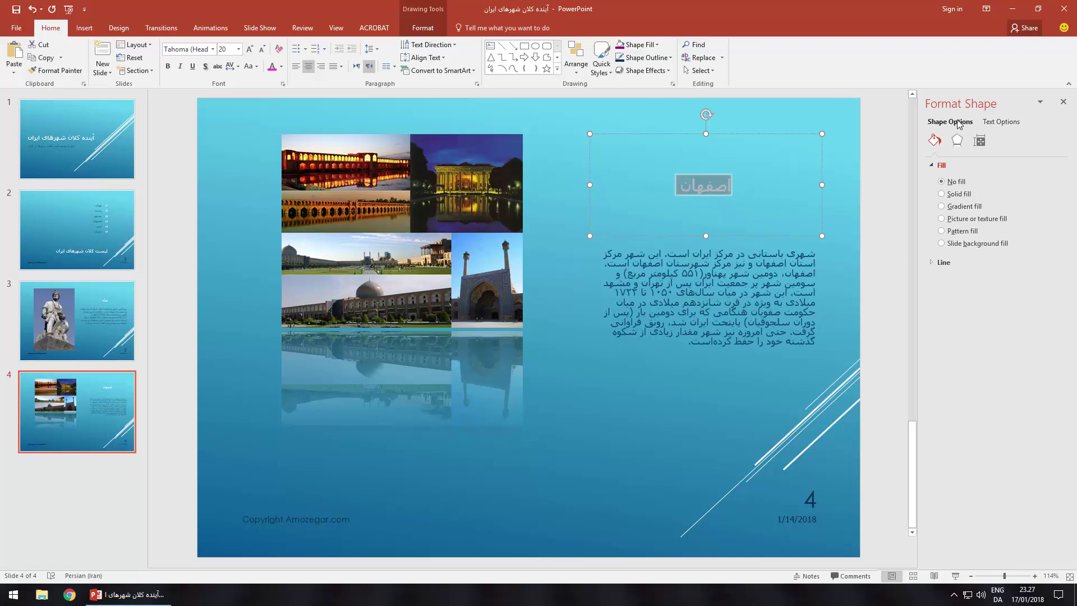
left_click(1000, 122)
left_click(958, 143)
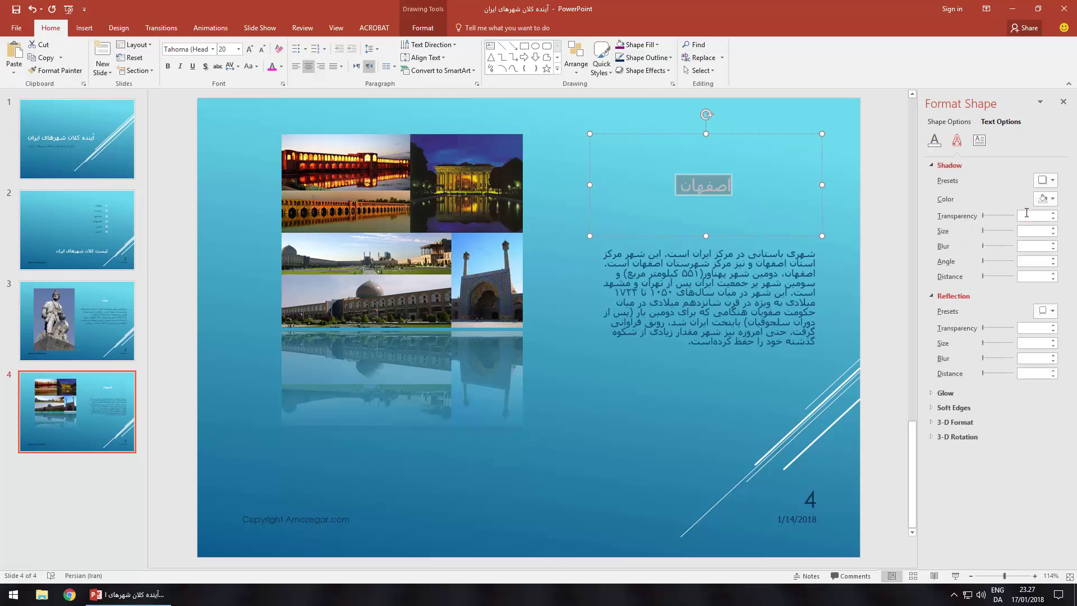
left_click(1050, 181)
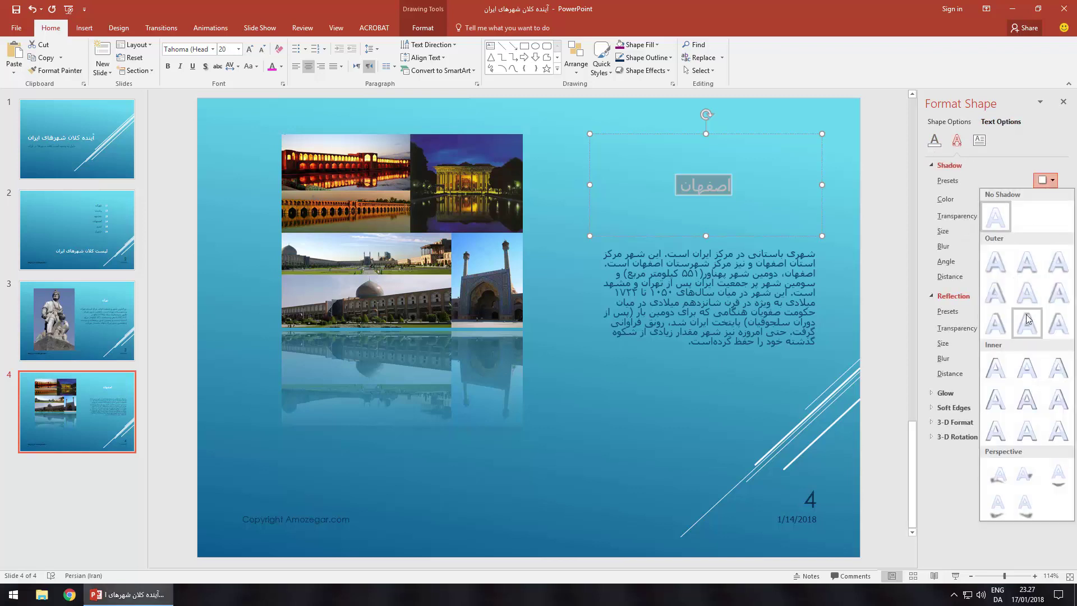
left_click(1031, 478)
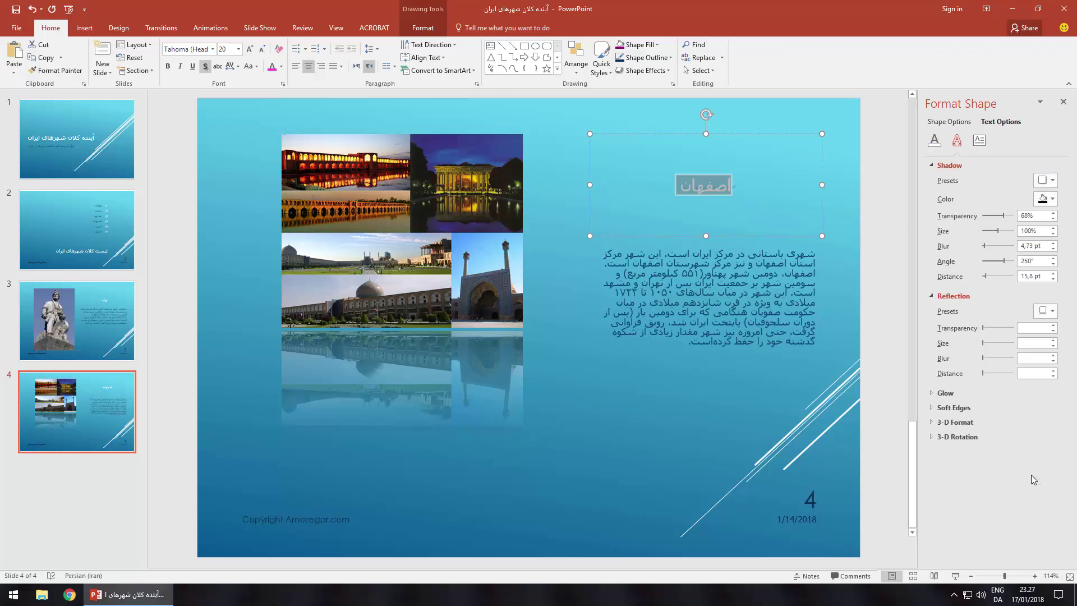
left_click(794, 201)
left_click(781, 265)
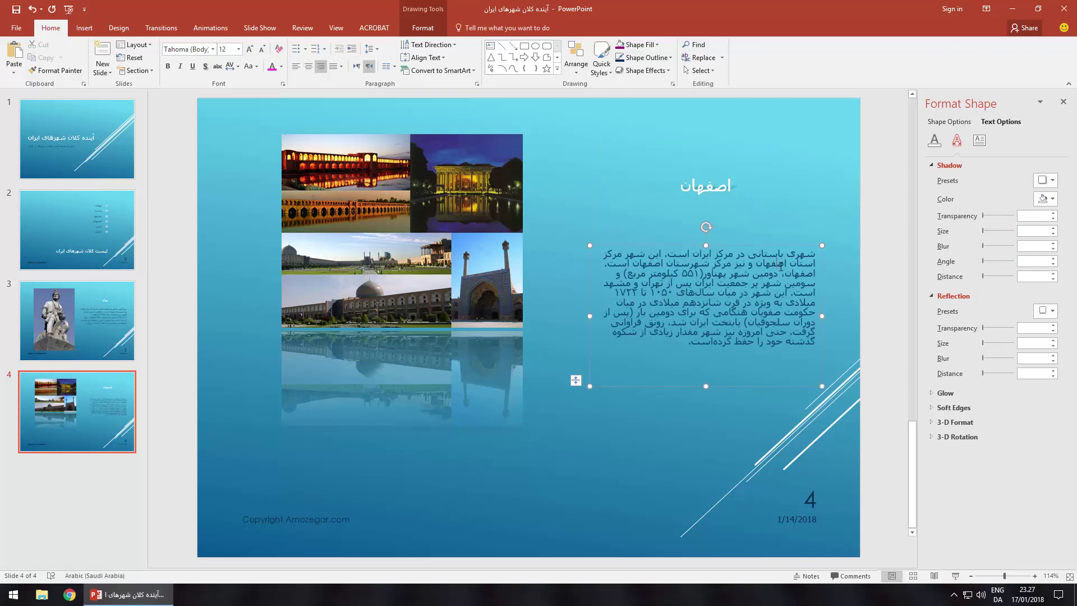